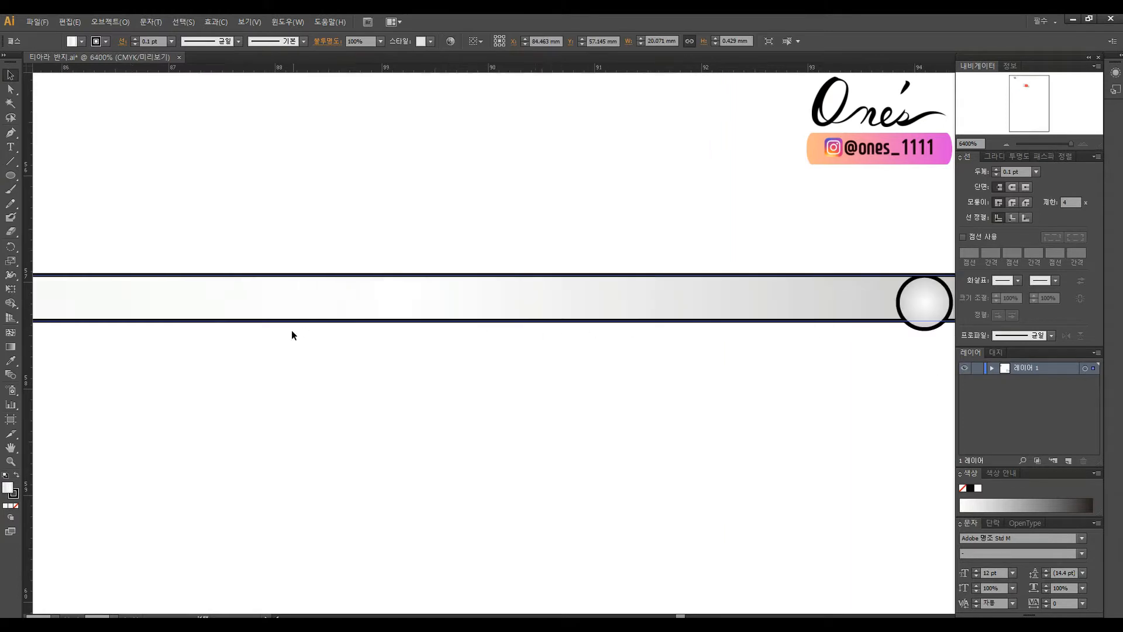
- Match the thin gradient bar's height to the small circle and place a copy of the bar directly below it
drag(497, 343, 440, 316)
drag(361, 296, 362, 300)
drag(748, 359, 481, 332)
click(481, 332)
drag(606, 258, 686, 258)
scroll(799, 353, down, 3)
drag(581, 389, 554, 332)
click(607, 263)
drag(607, 262, 609, 303)
- Copy the large round diamond between the two bars on the centre guide and set its size to 1 mm
alt+drag(868, 358, 550, 302)
text(1)
key(Return)
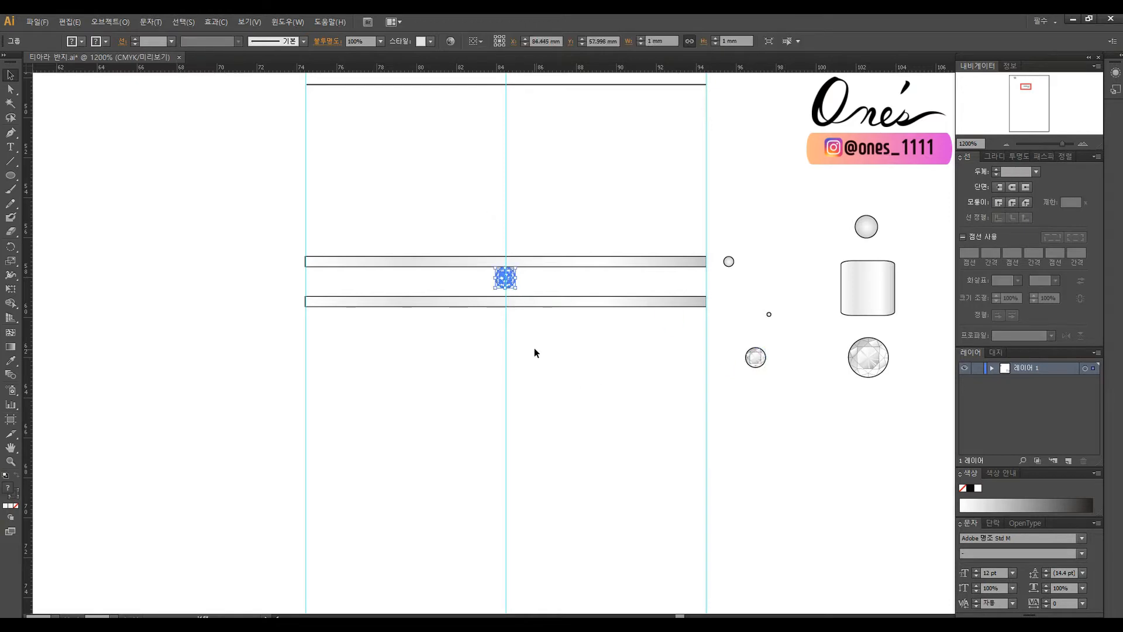
scroll(534, 352, up, 3)
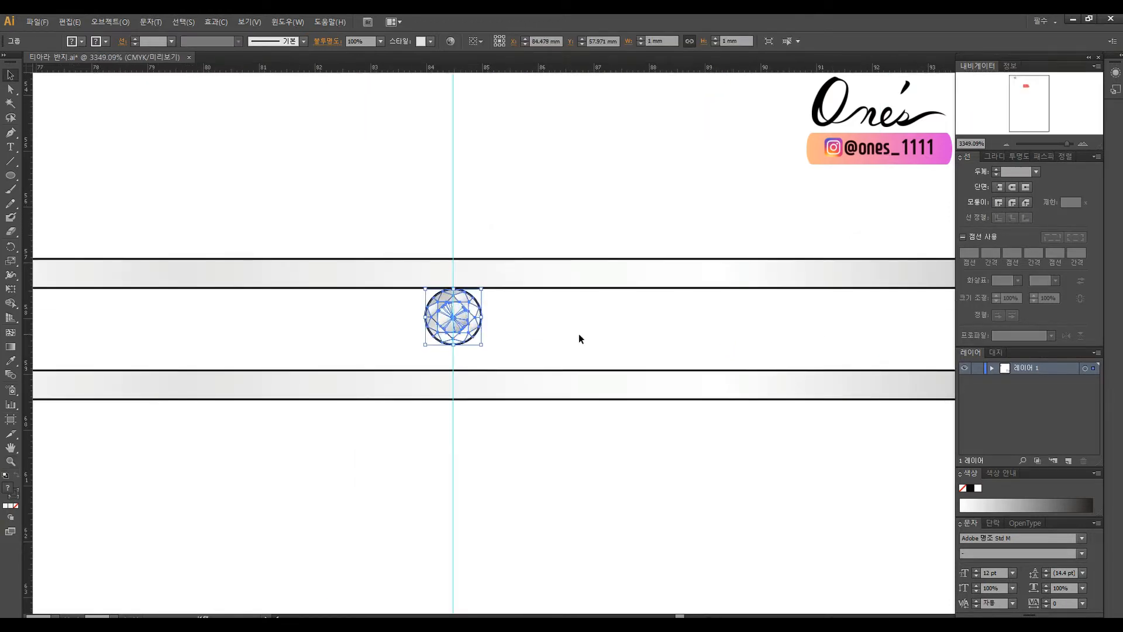
- Delete the lower copy of the thin bar beneath the diamond
click(694, 316)
ctrl+alt+click(694, 317)
ctrl+alt+click(695, 316)
click(681, 334)
key(Delete)
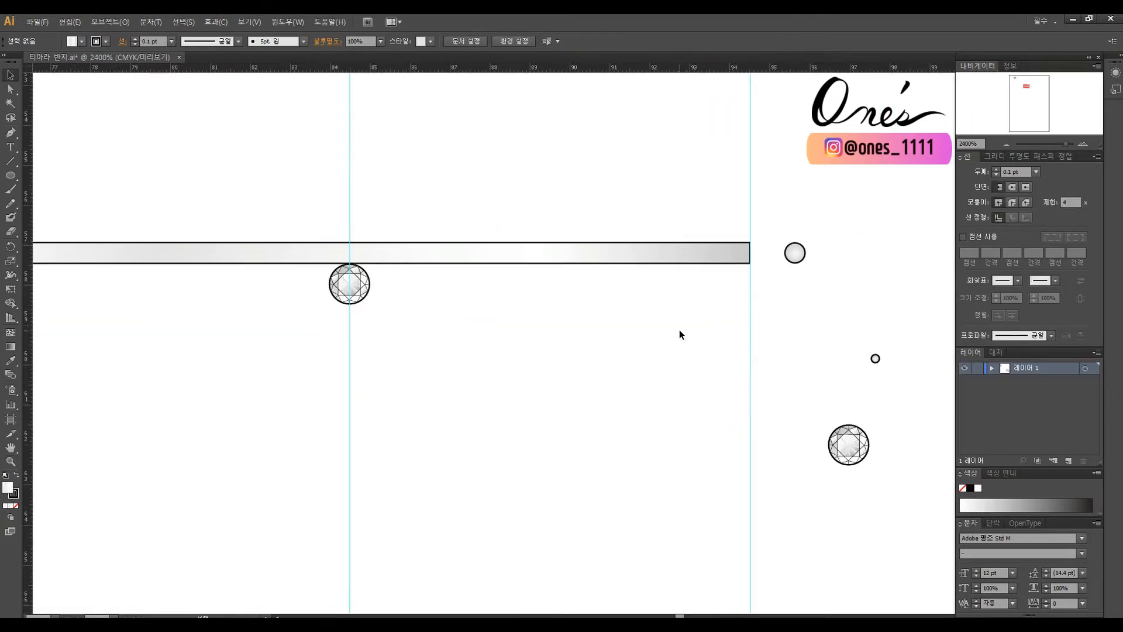
- Reduce the height of the bar above the diamond to about 0.34 mm
click(400, 244)
drag(517, 312, 723, 283)
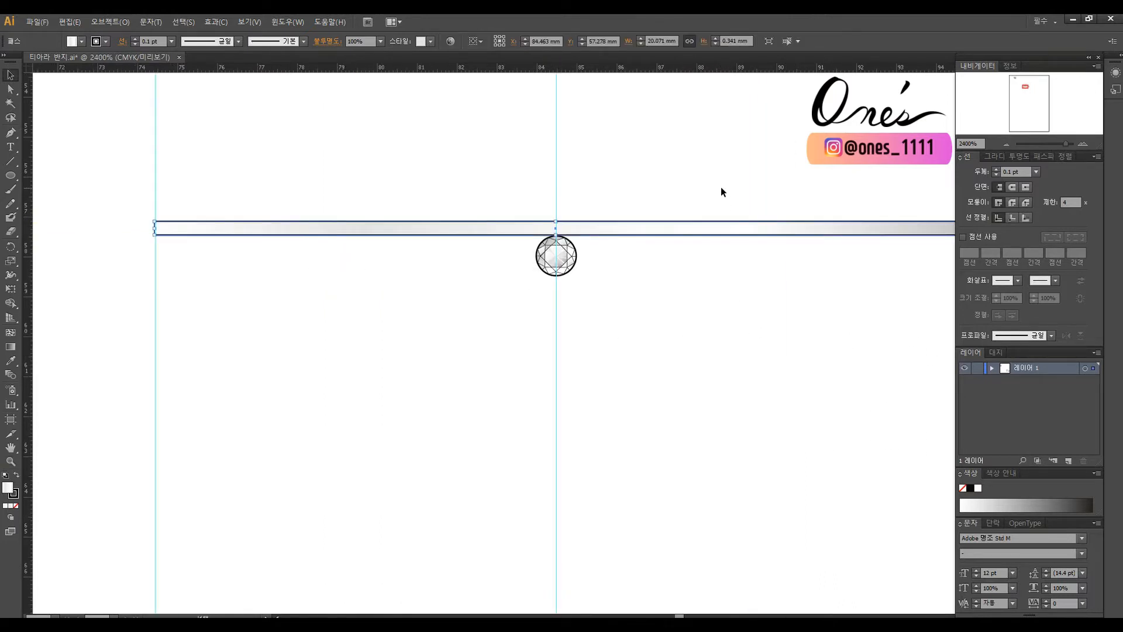
drag(609, 334, 544, 334)
drag(542, 231, 607, 178)
- Copy the thin bar below the diamond and send a taller gradient bar filling the space between them behind the stone
click(573, 324)
ctrl+alt+click(572, 324)
ctrl+alt+click(573, 324)
ctrl+click(555, 295)
ctrl+click(573, 284)
click(584, 259)
drag(583, 258, 555, 312)
key(ctrl+z)
key(ctrl+shift+[)
click(610, 212)
mouse_move(752, 223)
mouse_down()
mouse_move(581, 226)
mouse_move(770, 225)
mouse_up()
- Widen the upper and lower bars together to about 20.39 mm so both ends extend past the outer guides
click(251, 256)
shift+click(252, 312)
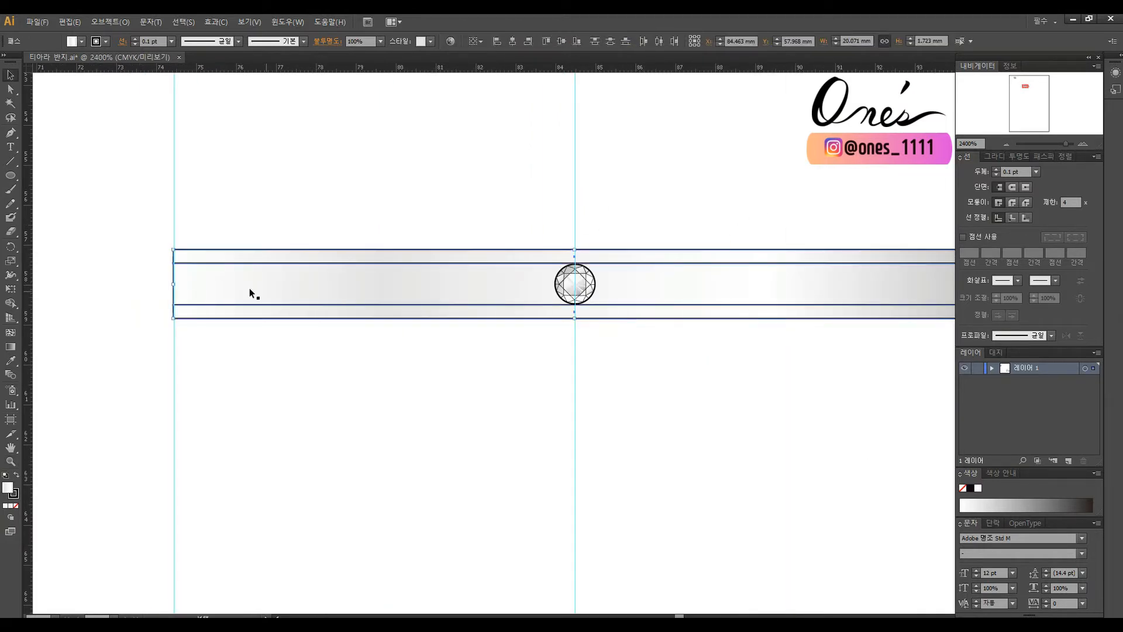
click(374, 225)
drag(574, 242, 461, 261)
ctrl+alt+click(515, 346)
ctrl+alt+click(514, 346)
ctrl+alt+click(520, 346)
ctrl+alt+click(603, 374)
drag(411, 141, 778, 404)
click(538, 324)
click(539, 324)
click(597, 326)
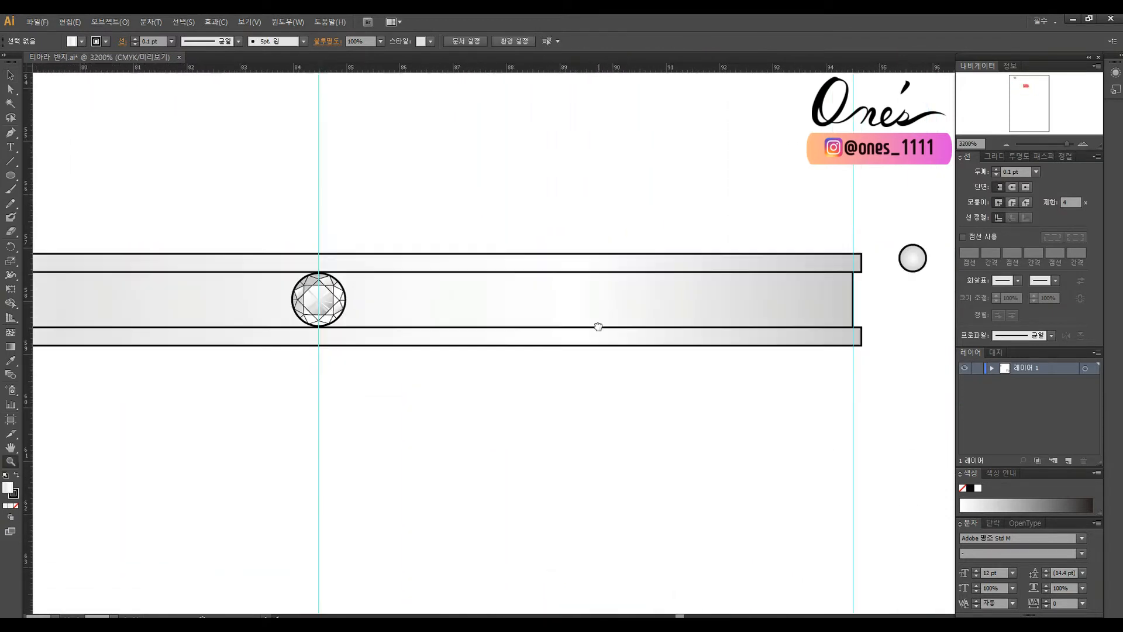
- Copy the centre diamond in a touching row to the right-hand guide, making the stones progressively narrower towards the end
click(331, 303)
drag(331, 303, 848, 304)
shift+click(325, 304)
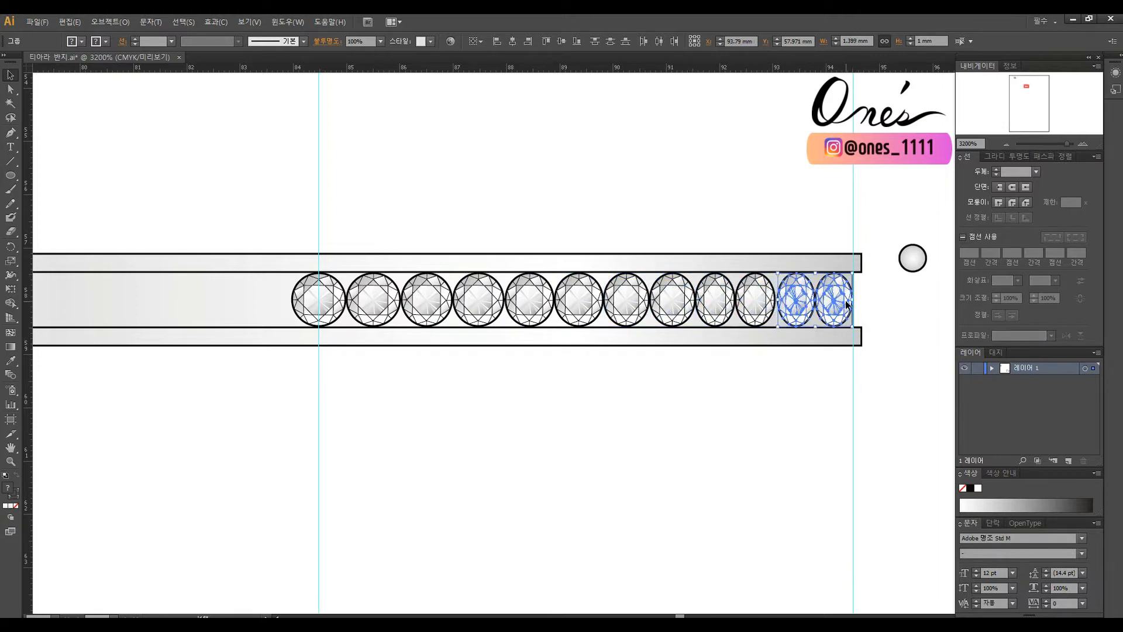
key(alt+Left)
key(alt+Left)
key(alt+Left)
click(859, 294)
- Place a small circle as a prong in the upper gap between the first two diamonds and enlarge it to about 0.33 mm
click(852, 297)
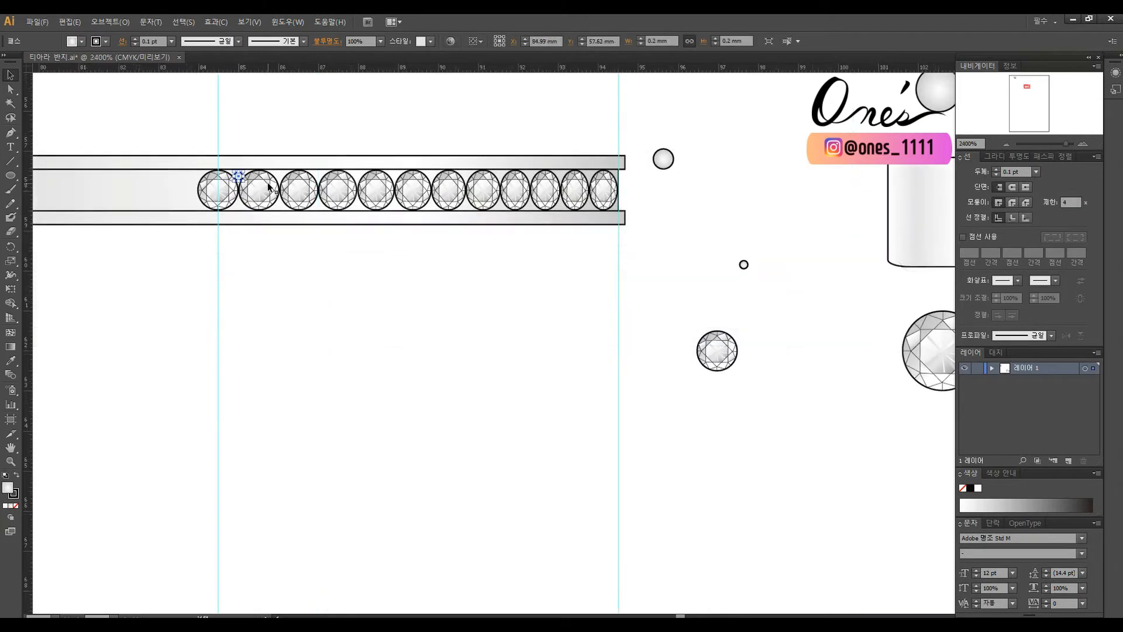
drag(181, 134, 484, 344)
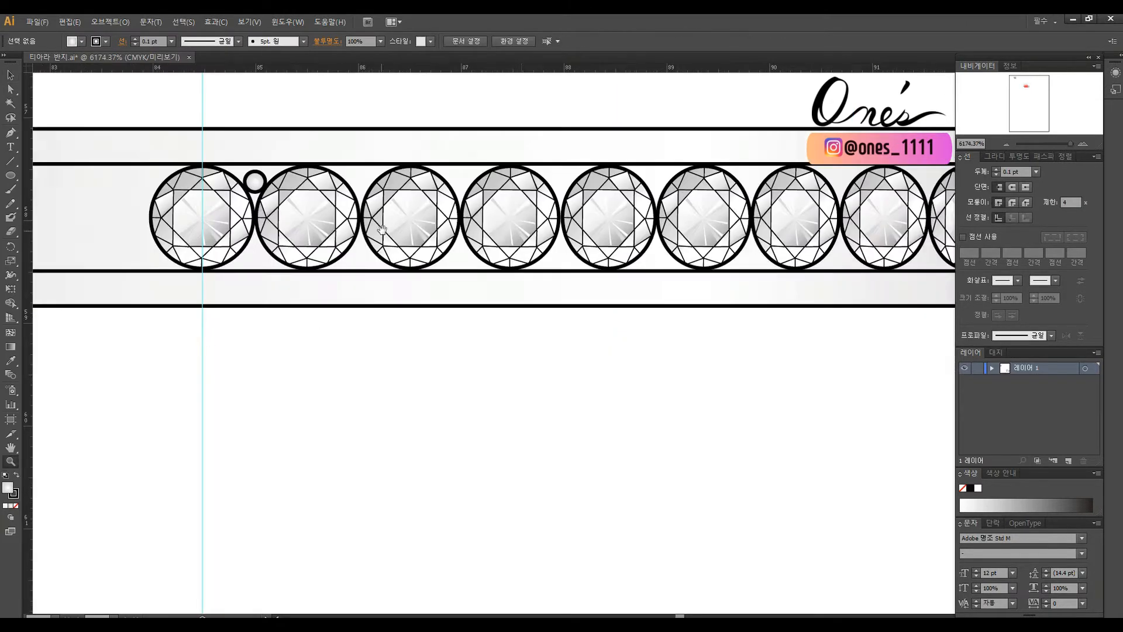
drag(266, 175, 437, 233)
scroll(458, 206, right, 3)
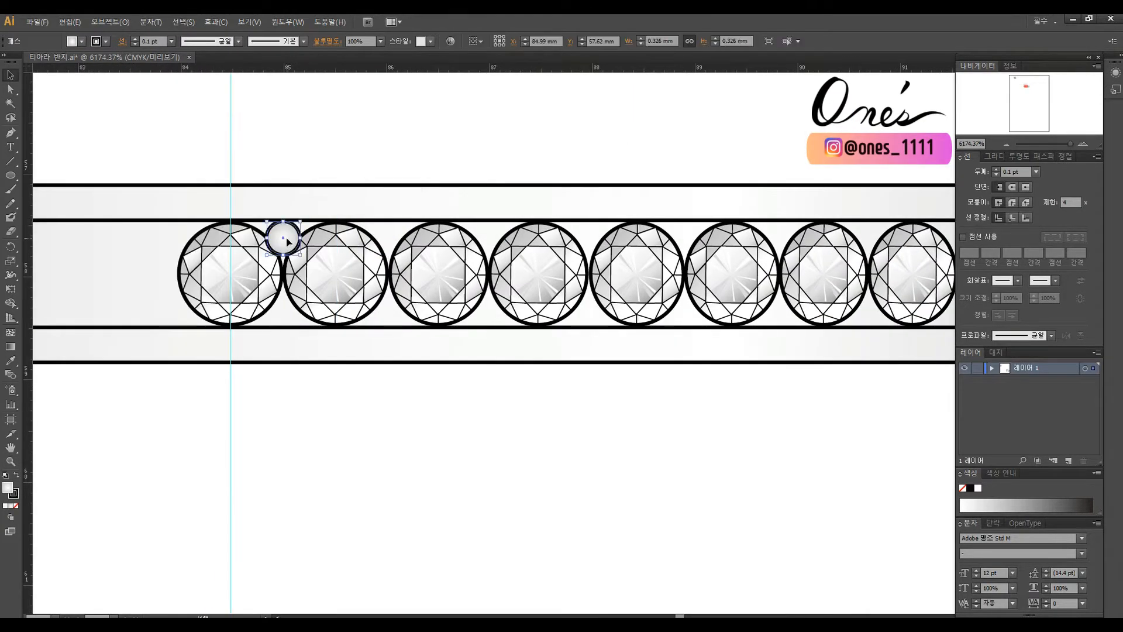
- Copy the prong into the second upper gap, and copy that pair into the third and fourth gaps
drag(395, 229, 391, 230)
shift+click(284, 234)
drag(284, 234, 489, 230)
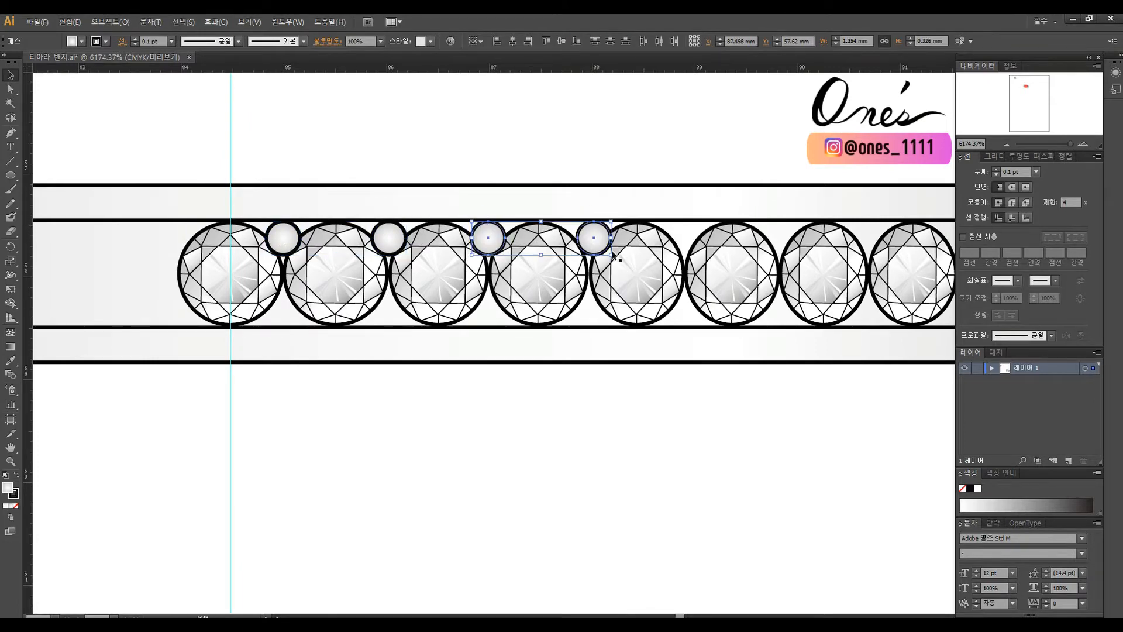
drag(611, 238, 607, 238)
click(588, 175)
- Copy the last two prongs into the fifth and sixth upper gaps and fit them between the diamonds
click(495, 234)
click(591, 234)
shift+click(492, 232)
drag(492, 231, 691, 230)
scroll(691, 230, right, 5)
drag(553, 239, 551, 238)
click(581, 173)
- Copy a prong pair into the seventh and eighth upper gaps and narrow them to suit the slimmer diamonds
click(532, 238)
shift+click(433, 235)
drag(433, 235, 606, 238)
click(652, 175)
drag(629, 231, 621, 231)
click(659, 175)
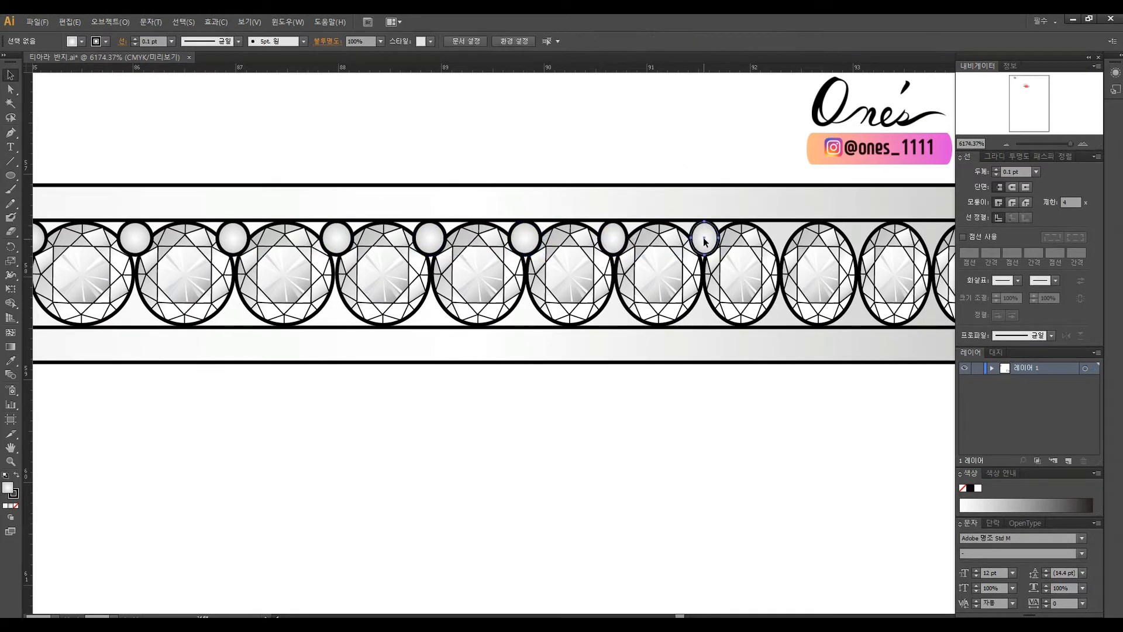
drag(705, 236, 701, 236)
click(702, 175)
- Copy the latest prong pair into the ninth and tenth upper gaps of the diamond row
scroll(691, 187, right, 5)
click(476, 236)
shift+click(389, 236)
drag(389, 235, 553, 237)
click(562, 176)
click(635, 176)
- Copy a prong into the final upper gap and add a narrower one at the last diamond's outer edge beside the guide
scroll(632, 188, right, 3)
drag(637, 238, 651, 239)
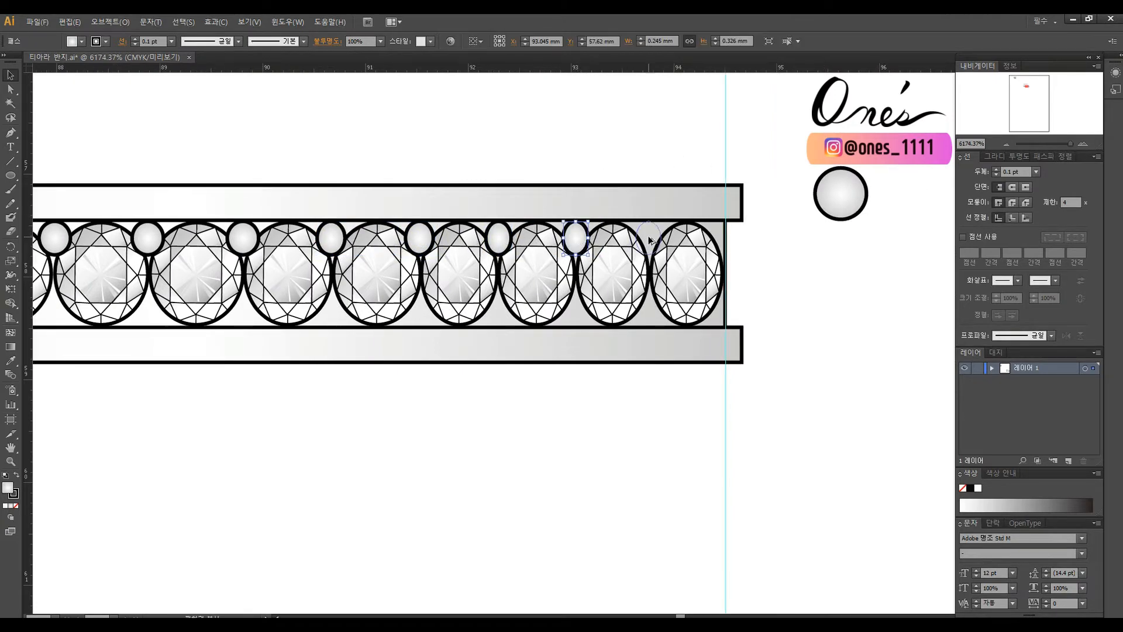
drag(725, 237, 720, 239)
click(750, 250)
click(782, 238)
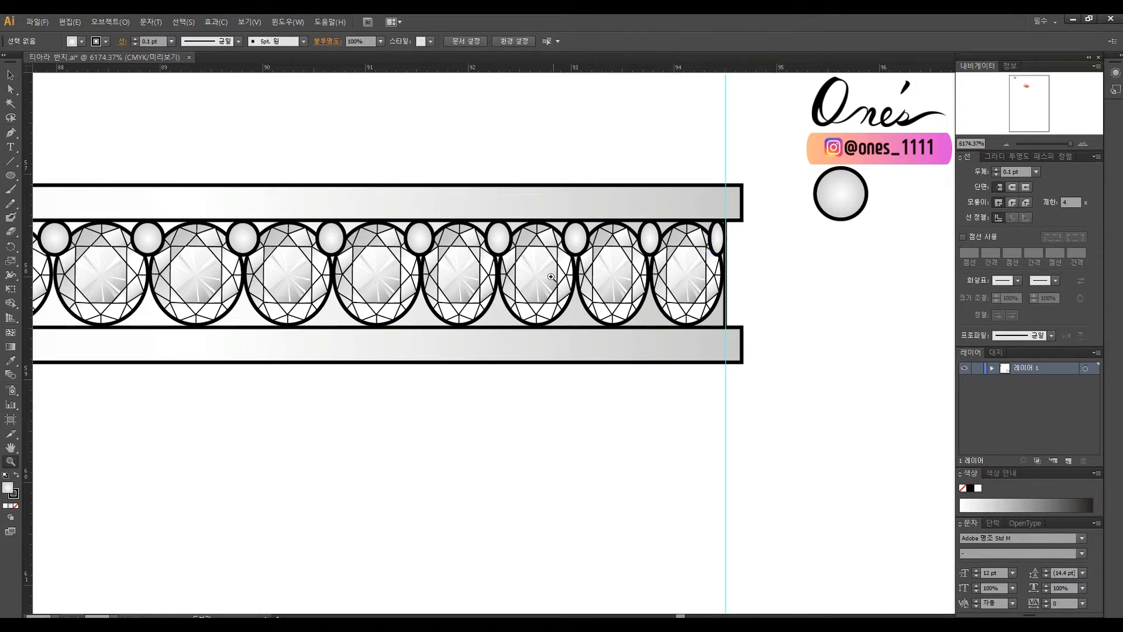
- Repeat the prongs along the diamonds' lower edge and mirror the stones and prongs across the centre guide
scroll(252, 251, down, 2)
drag(739, 333, 738, 333)
shift+click(720, 360)
shift+click(682, 360)
shift+click(648, 359)
shift+click(603, 362)
shift+click(560, 363)
shift+click(514, 365)
shift+click(467, 365)
key(o)
click(205, 356)
drag(235, 337, 285, 400)
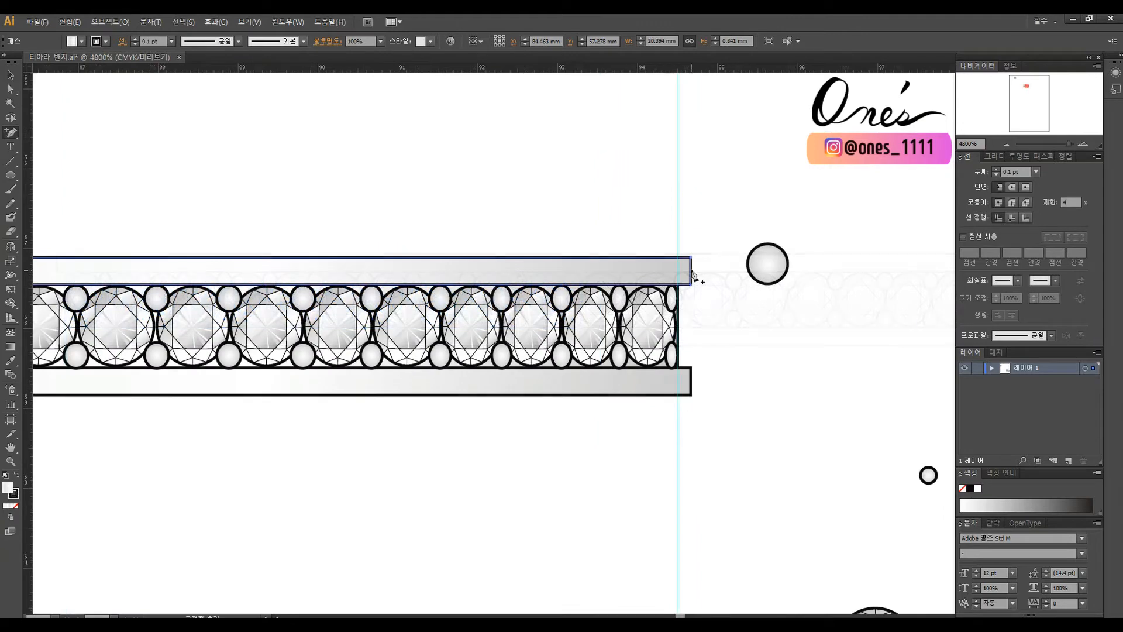
- Reshape the upper bar's square right end into a rounded end by editing its anchor points
key(a)
click(692, 287)
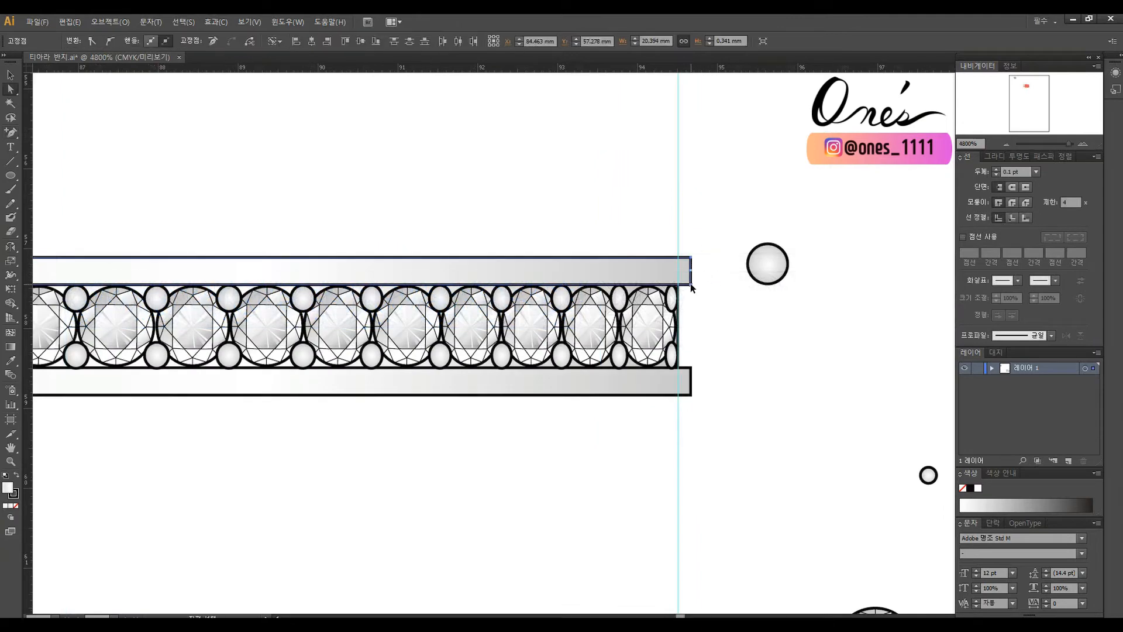
click(719, 287)
drag(14, 134, 715, 436)
click(769, 458)
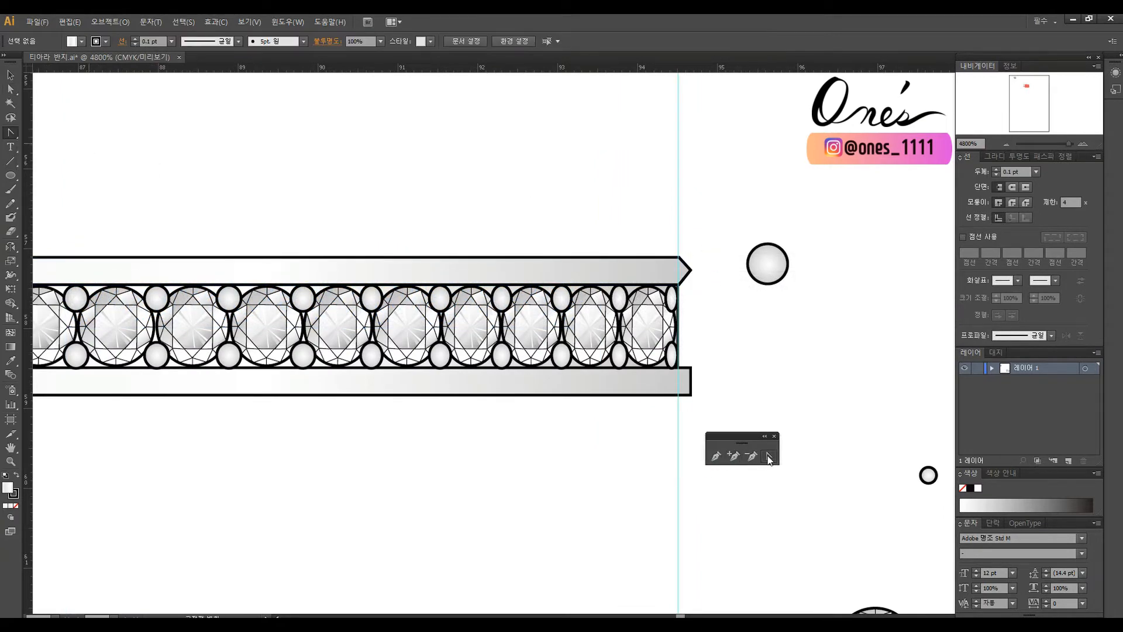
drag(692, 287, 691, 284)
key(v)
click(721, 289)
- Round the upper bar's left end by adding an end anchor, moving the corners in and converting the tip to a curve
drag(522, 389, 895, 351)
drag(193, 327, 727, 348)
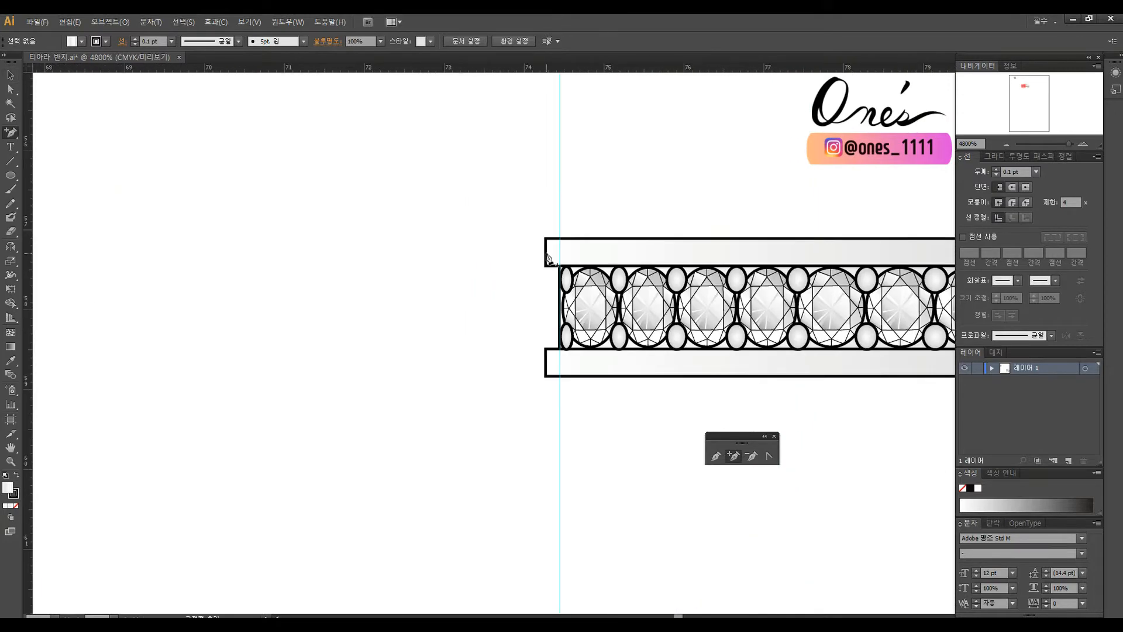
key(a)
click(548, 258)
click(550, 245)
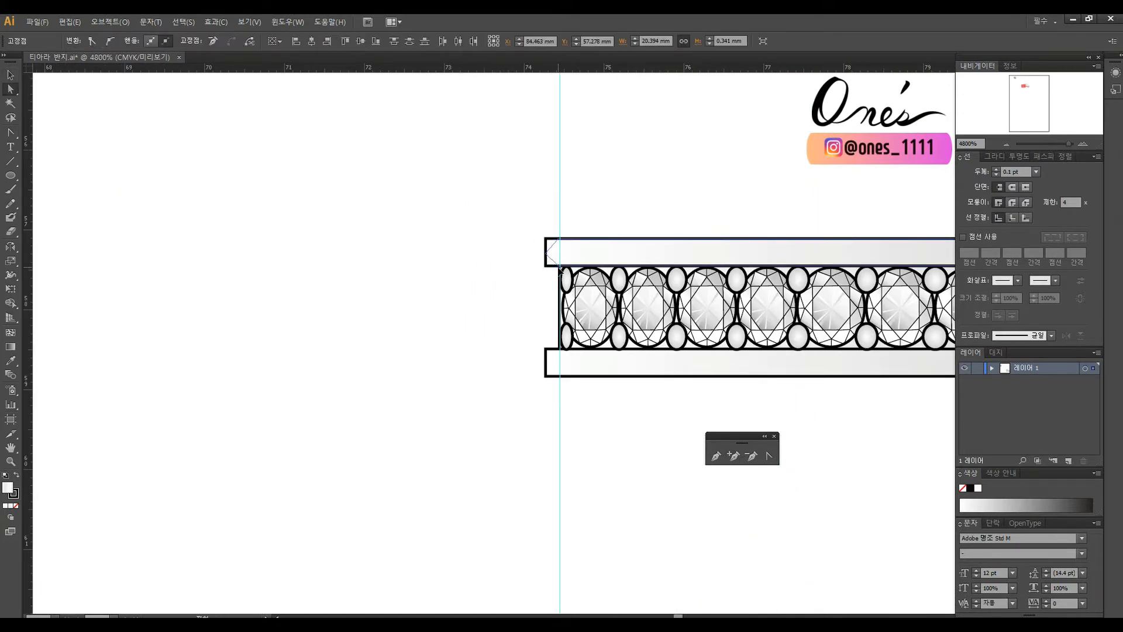
click(548, 253)
drag(545, 242, 546, 240)
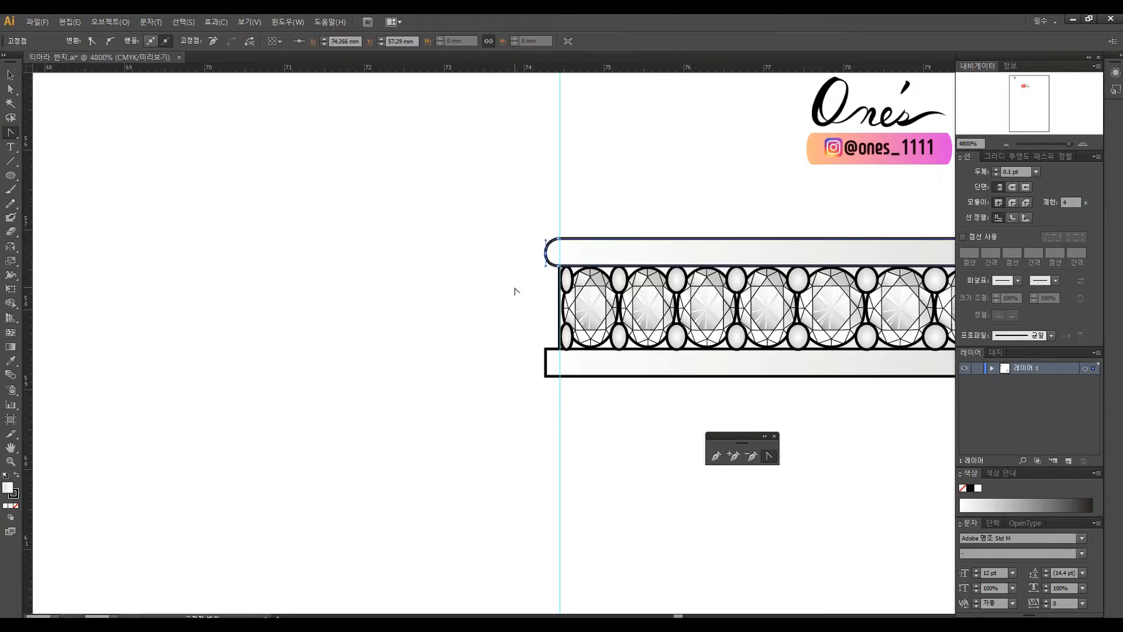
key(v)
click(515, 283)
- Fine-tune the tip anchor of the upper bar's rounded left end
scroll(515, 268, right, 1)
key(a)
click(489, 253)
click(467, 304)
click(488, 250)
click(471, 299)
key(z)
alt+click(770, 358)
alt+click(690, 298)
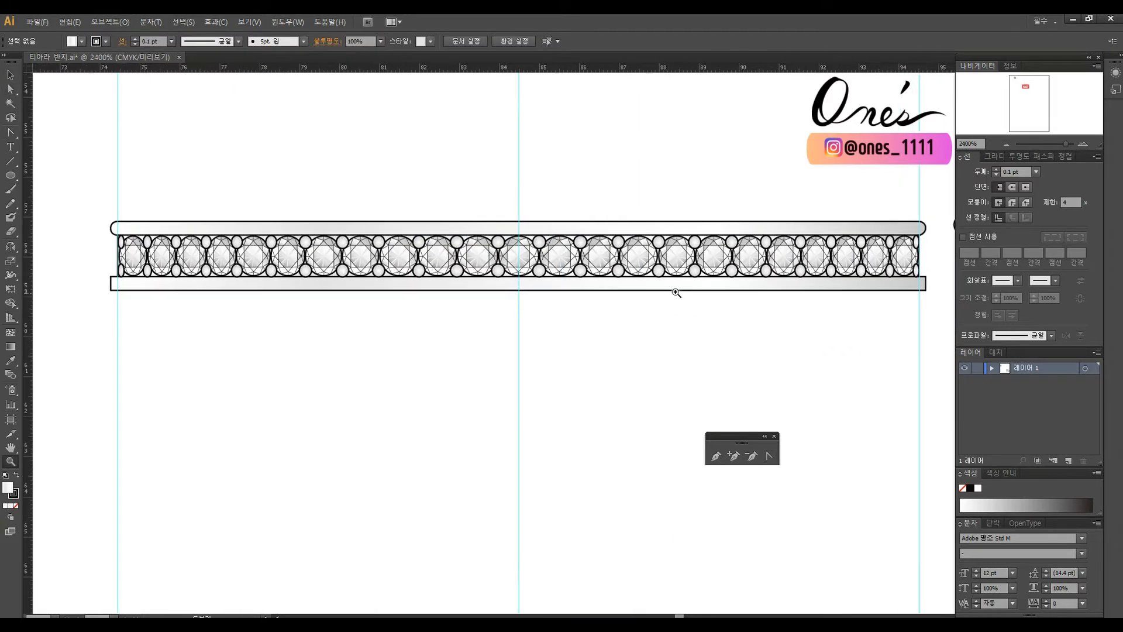
- Place a 2 mm round diamond above the band on the centre guide and try a width of 1.5 mm
key(v)
text(1.)
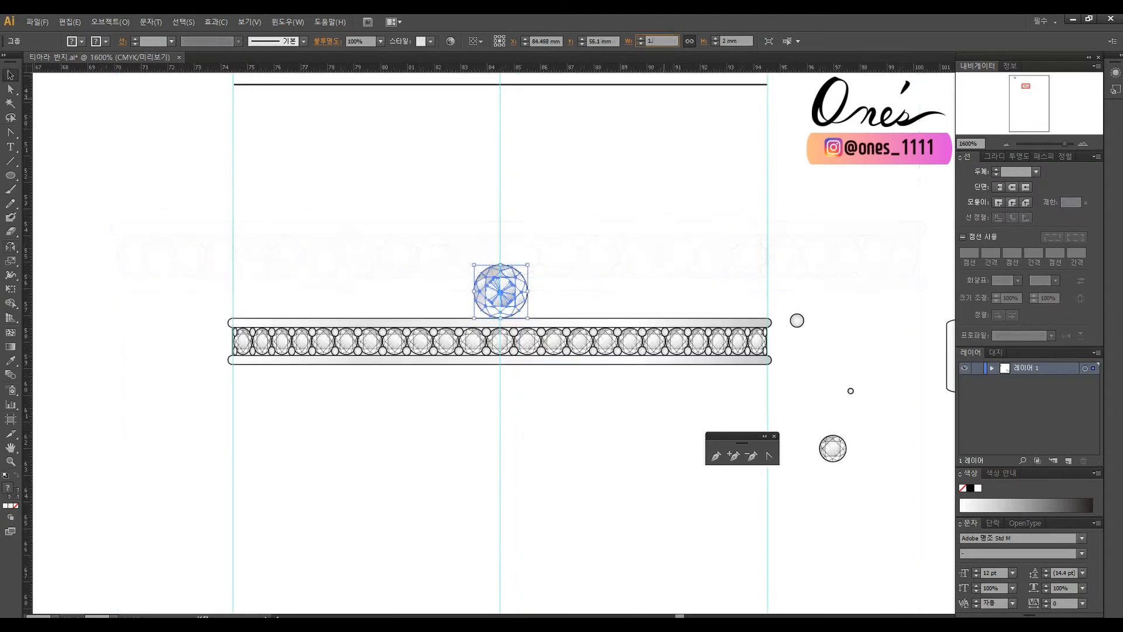
text(5)
key(Return)
click(567, 255)
- Draw an unfilled Pen curve from the large diamond's base around its left side and up to the centre guide
scroll(632, 311, left, 3)
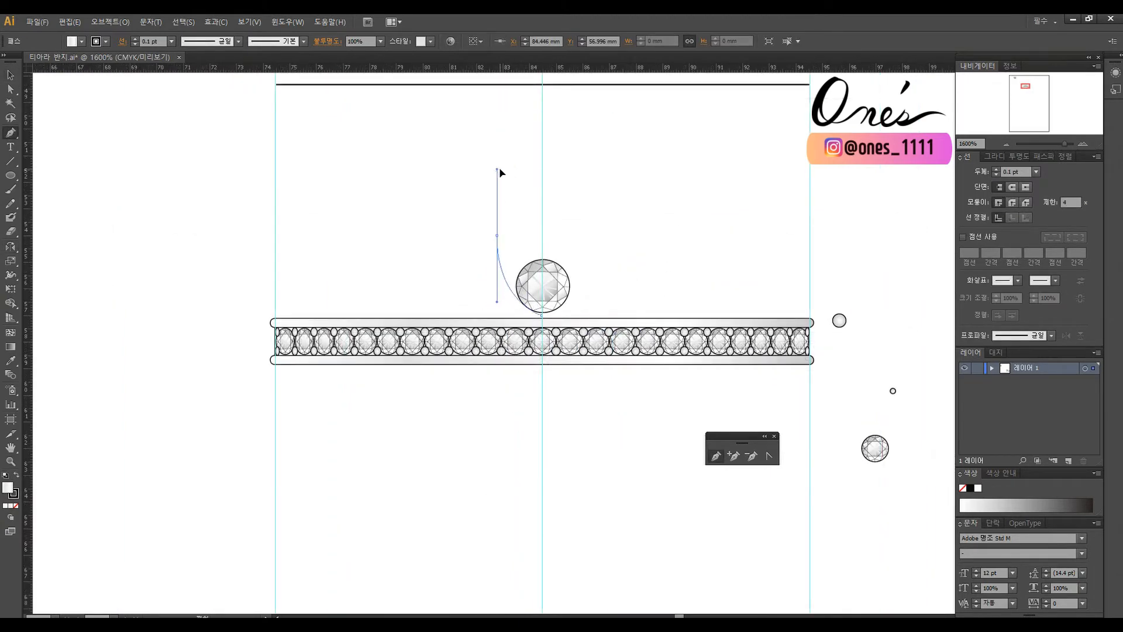
click(497, 237)
drag(578, 240, 682, 243)
key(a)
click(619, 260)
key(slash)
click(619, 260)
- Add an anchor point to the lower part of the curve and adjust its anchors and handles into a fuller arc
scroll(620, 272, up, 1)
click(596, 272)
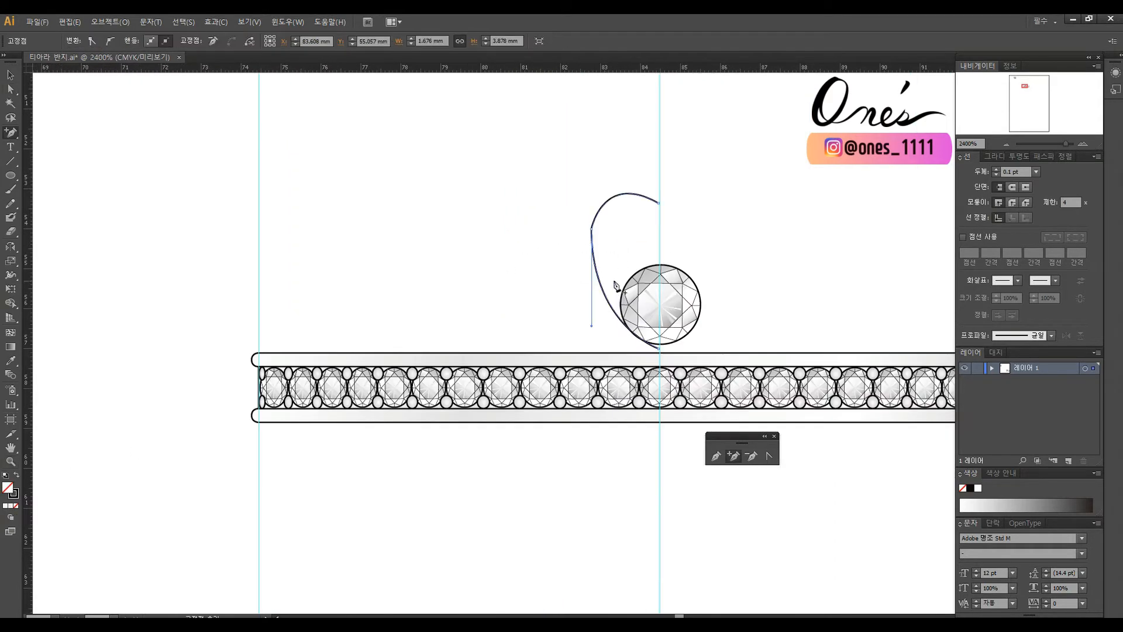
click(610, 317)
drag(611, 306, 601, 302)
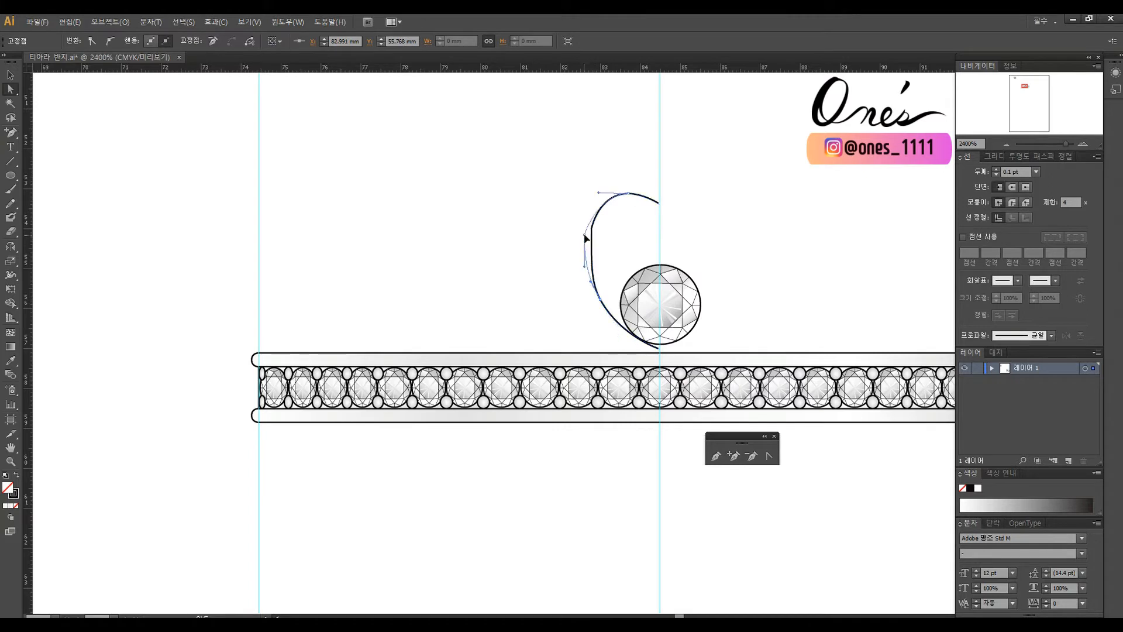
key(a)
drag(593, 209, 647, 249)
click(623, 250)
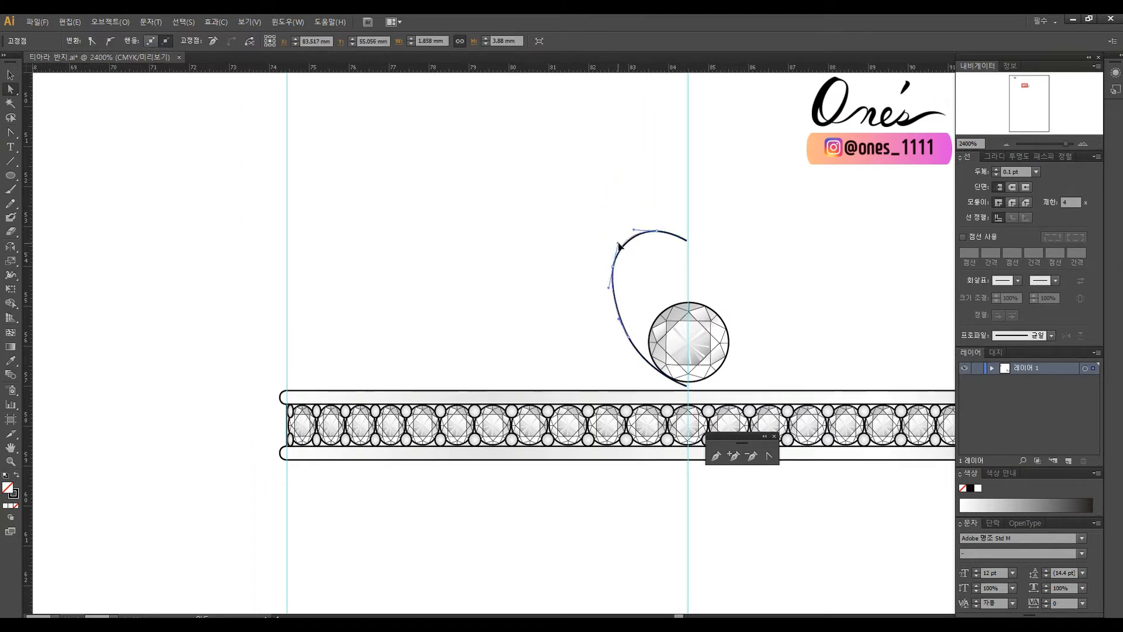
click(613, 272)
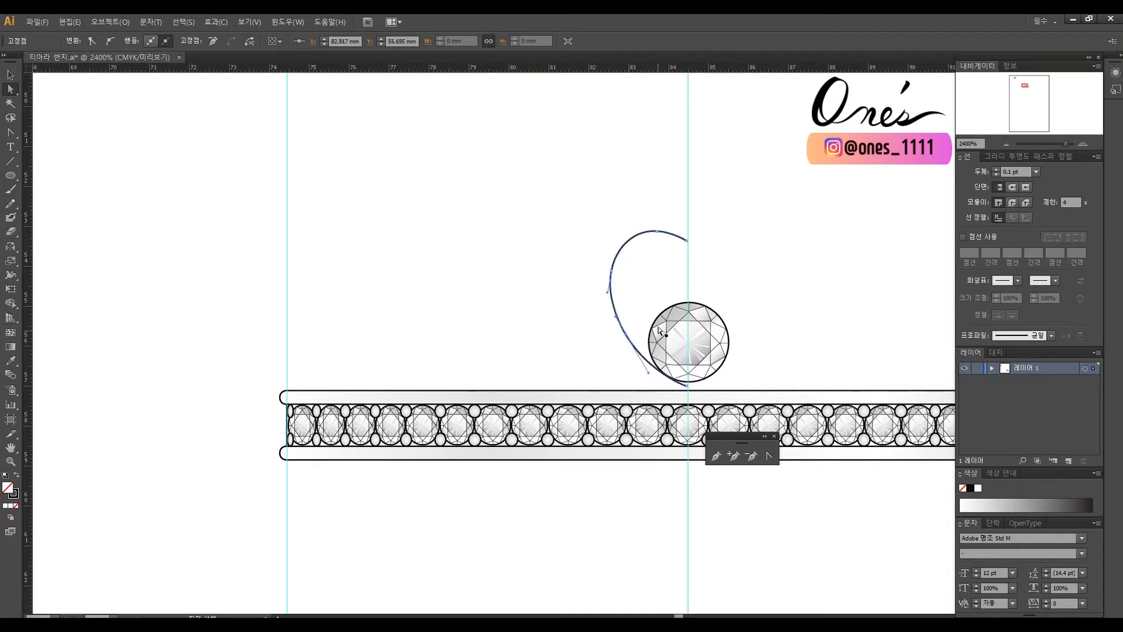
- Adjust the curve's upper end point and smooth its top arc with the Smooth tool
click(687, 240)
scroll(666, 231, right, 1)
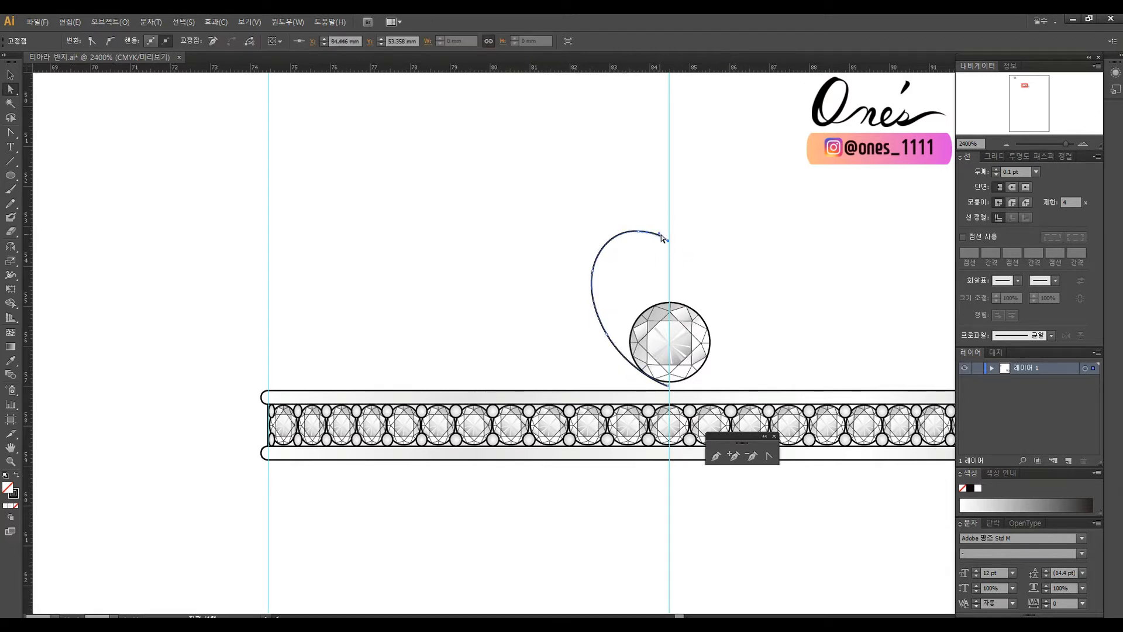
drag(11, 203, 124, 221)
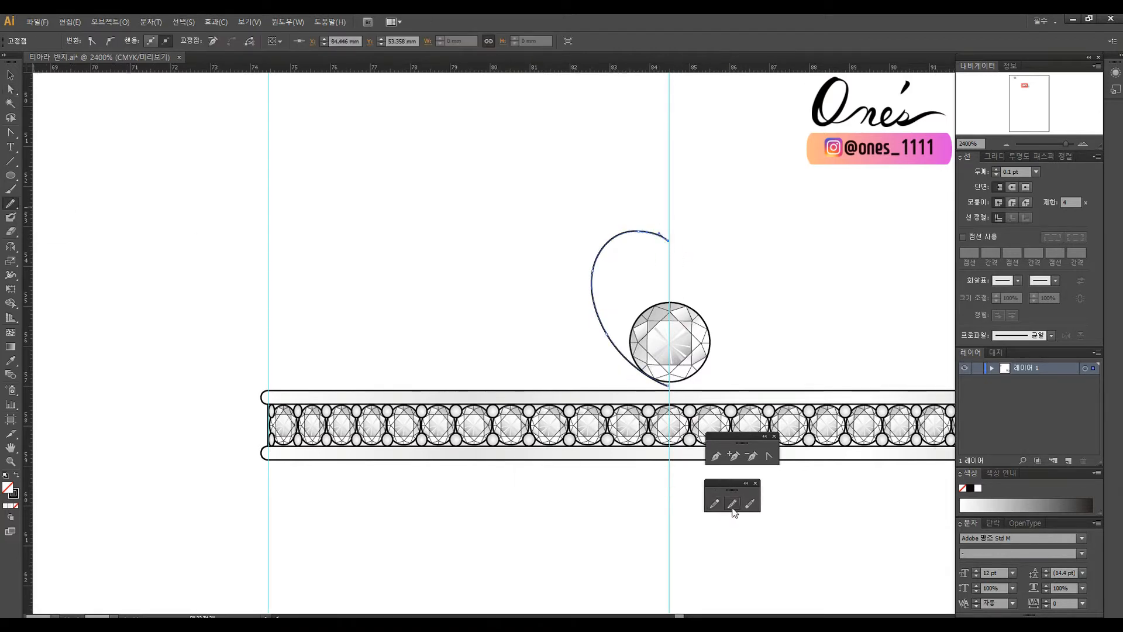
click(732, 504)
click(624, 234)
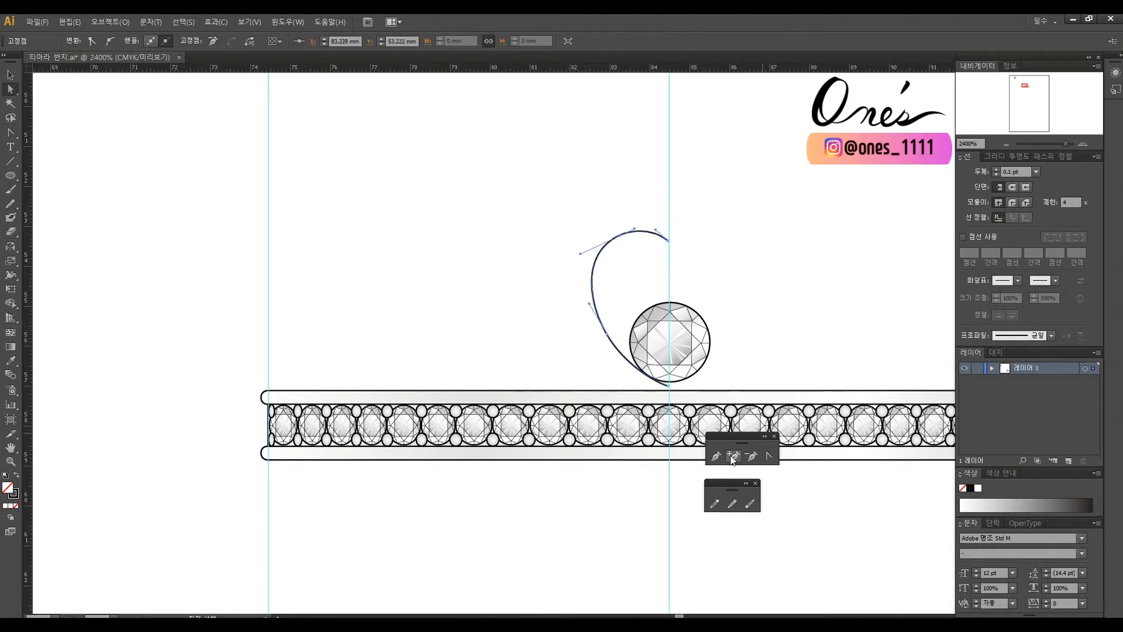
- Refine the anchors and handles along the curve's upper arc
ctrl+click(595, 271)
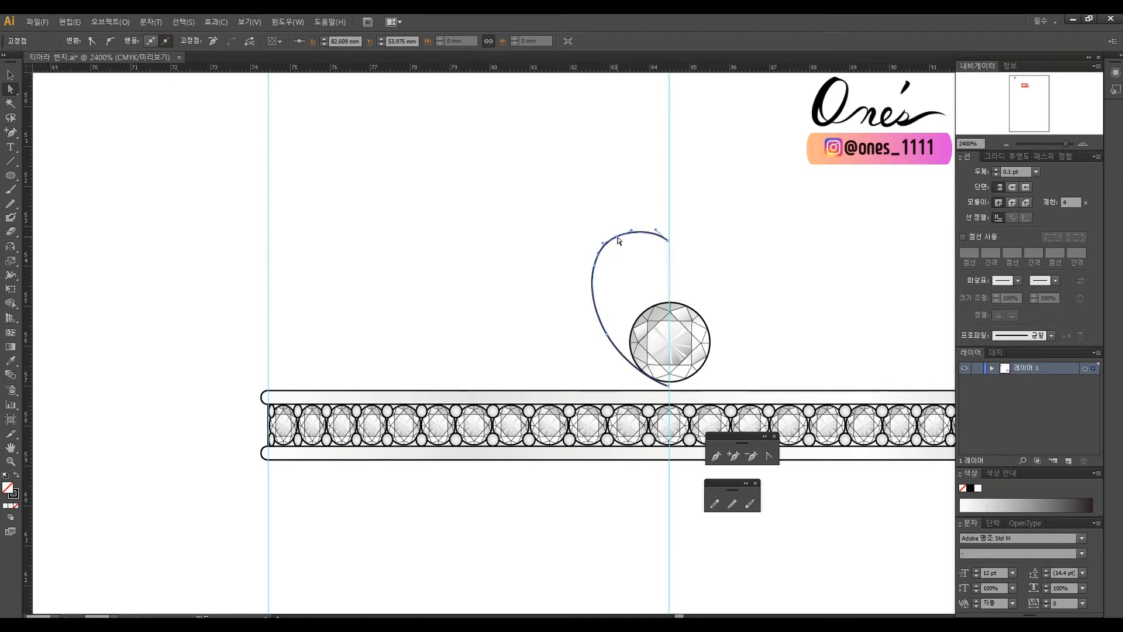
ctrl+click(630, 236)
drag(660, 231, 661, 232)
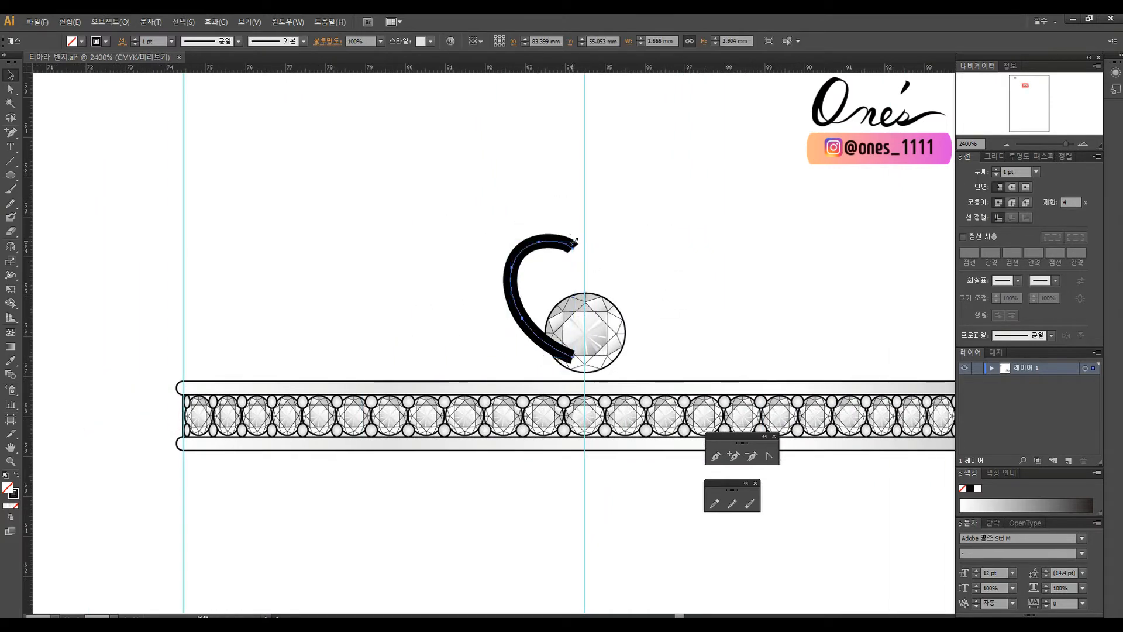
- Enlarge the thick curve to the centre guide and outline its stroke into a gradient-filled shape with a 0.1 pt outline
drag(573, 241, 592, 245)
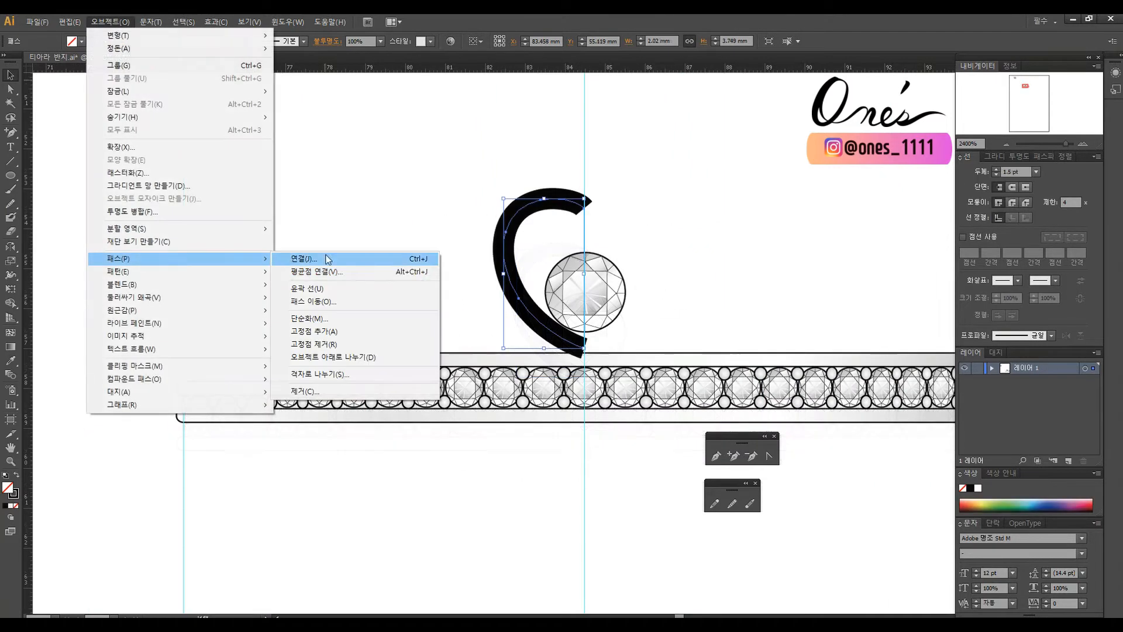
click(327, 259)
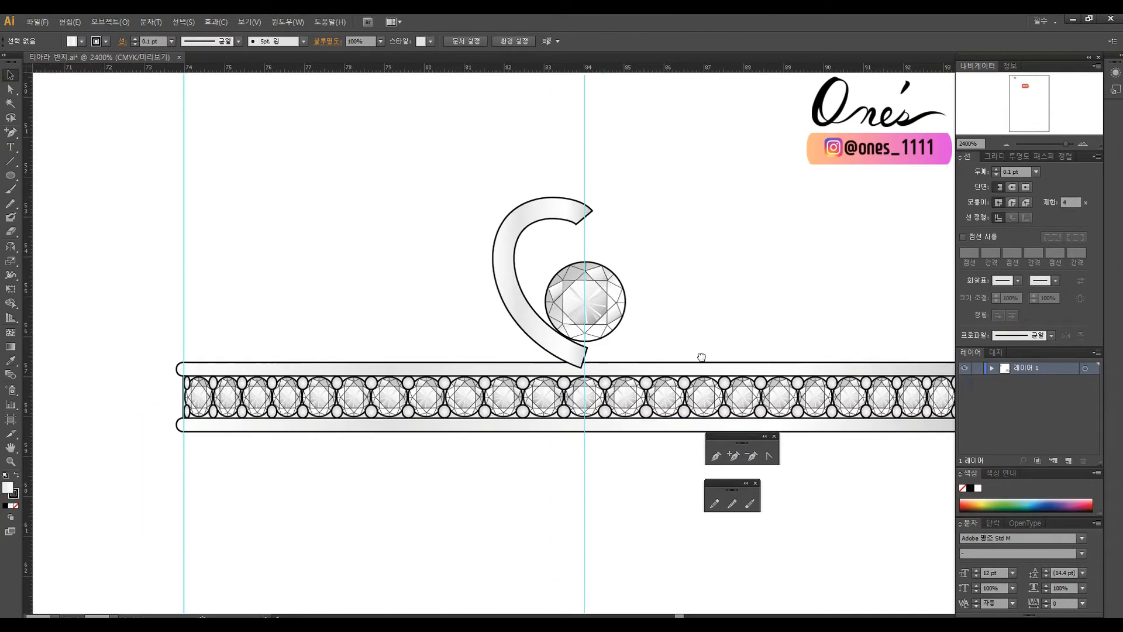
- Extend the two lower end anchors of the curved shape just past the centre guide below the stone
drag(701, 357, 717, 378)
scroll(649, 363, up, 2)
key(a)
click(592, 186)
click(742, 328)
drag(742, 328, 760, 216)
click(634, 322)
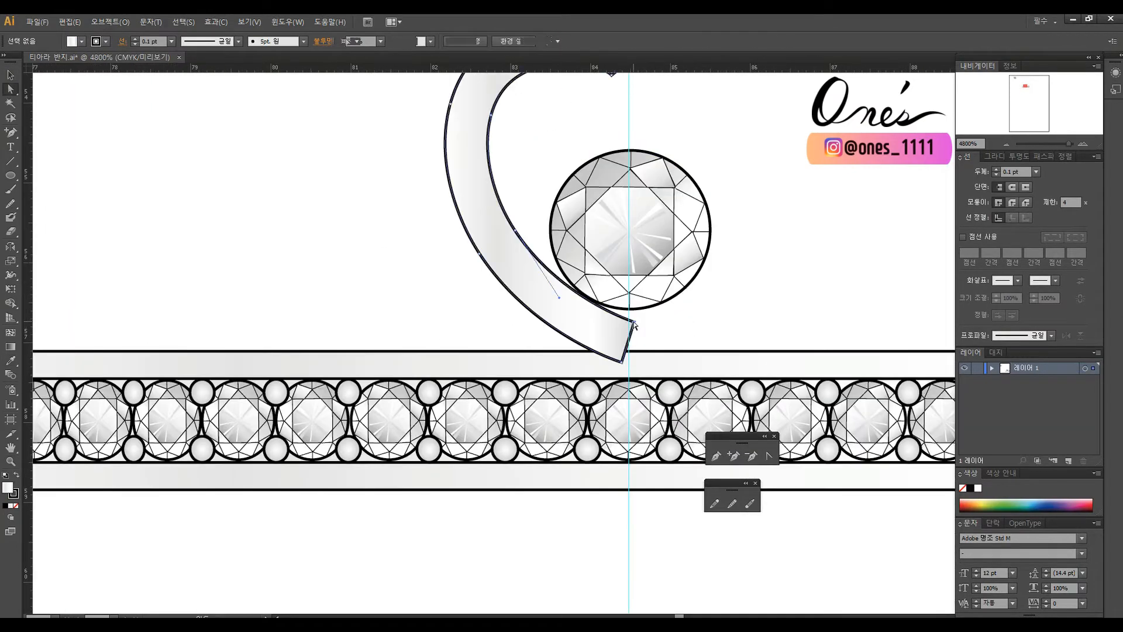
drag(633, 322, 636, 323)
drag(622, 362, 632, 364)
- Move the upper end anchors of the curved shape onto the centre guide and straighten its cut end
click(652, 147)
drag(652, 146, 745, 335)
click(708, 265)
drag(708, 265, 725, 271)
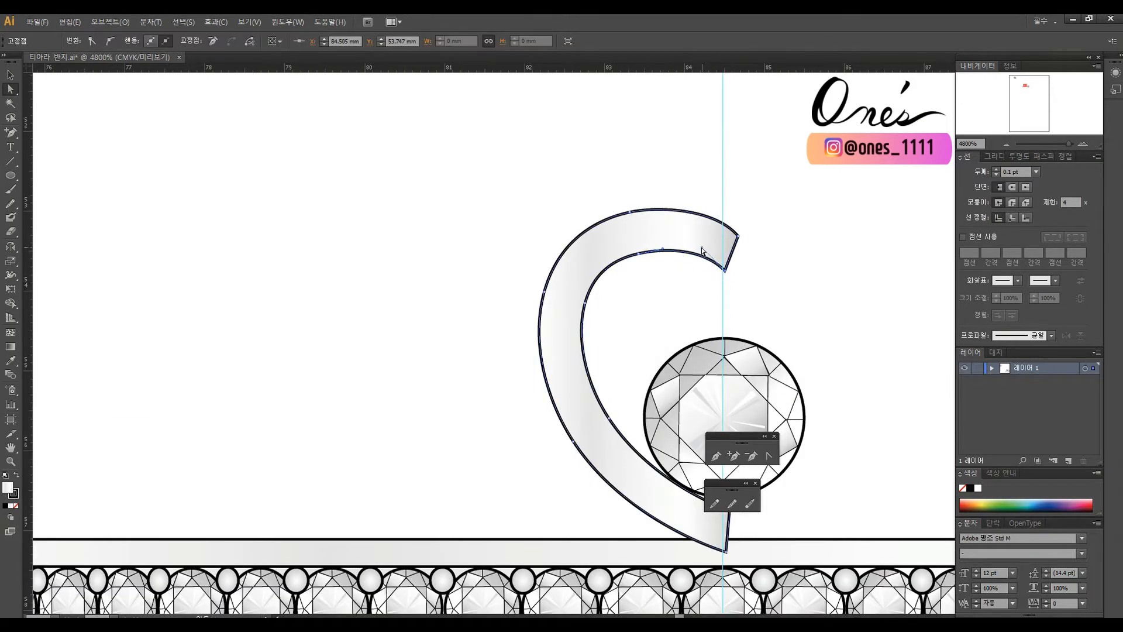
drag(639, 257, 637, 248)
drag(738, 237, 710, 211)
drag(710, 211, 712, 213)
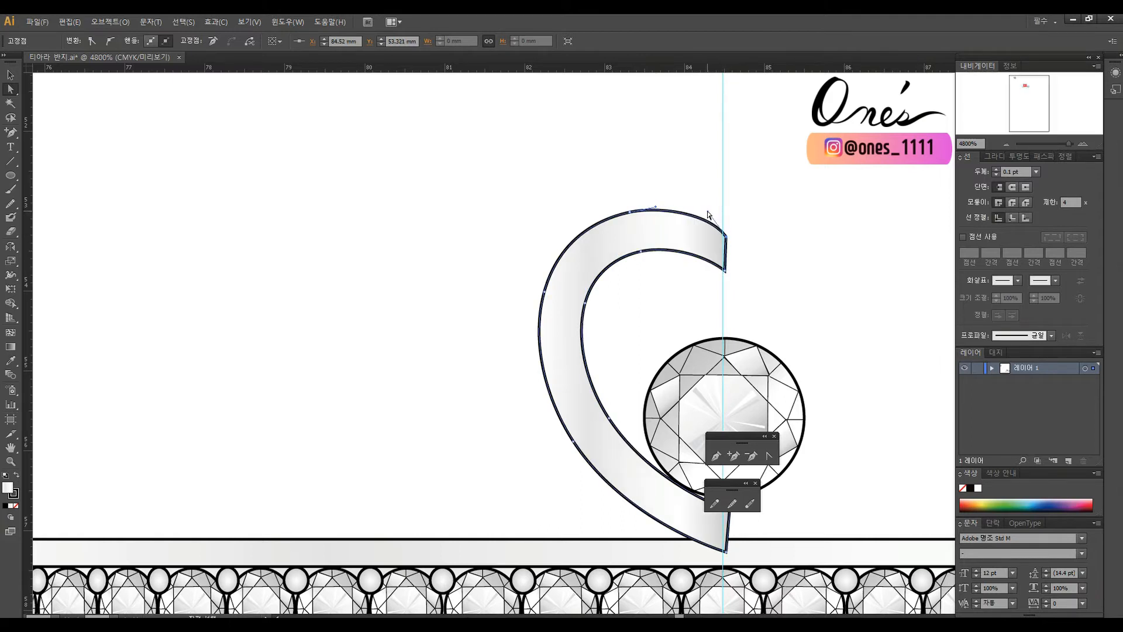
- Refine the anchors and handles along the curved shape's outer upper arc so it flows smoothly into the centre guide
click(633, 212)
click(675, 205)
drag(631, 212, 667, 211)
click(674, 213)
click(733, 504)
key(a)
click(677, 215)
click(729, 223)
click(715, 247)
- Reflect a copy of the curved shape across the centre guide and unite both halves into one heart
key(o)
click(723, 211)
drag(738, 250, 768, 254)
key(v)
shift+click(705, 244)
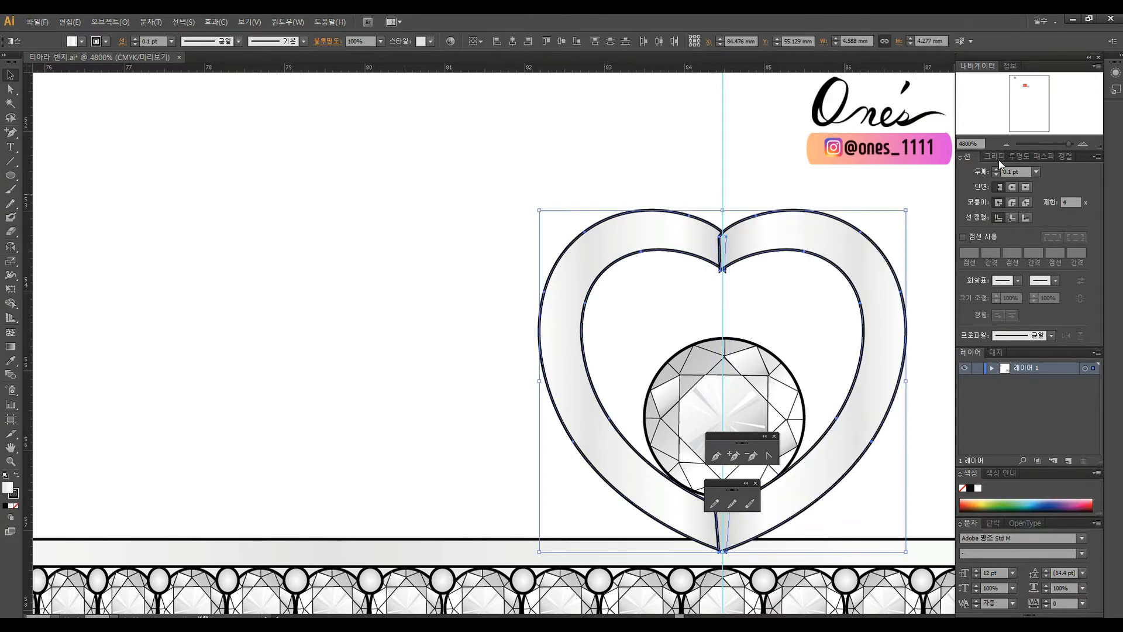
click(1043, 157)
click(966, 183)
click(756, 175)
- Clean up the surplus anchor points at the heart's inner notch and bottom tip
drag(818, 349, 763, 235)
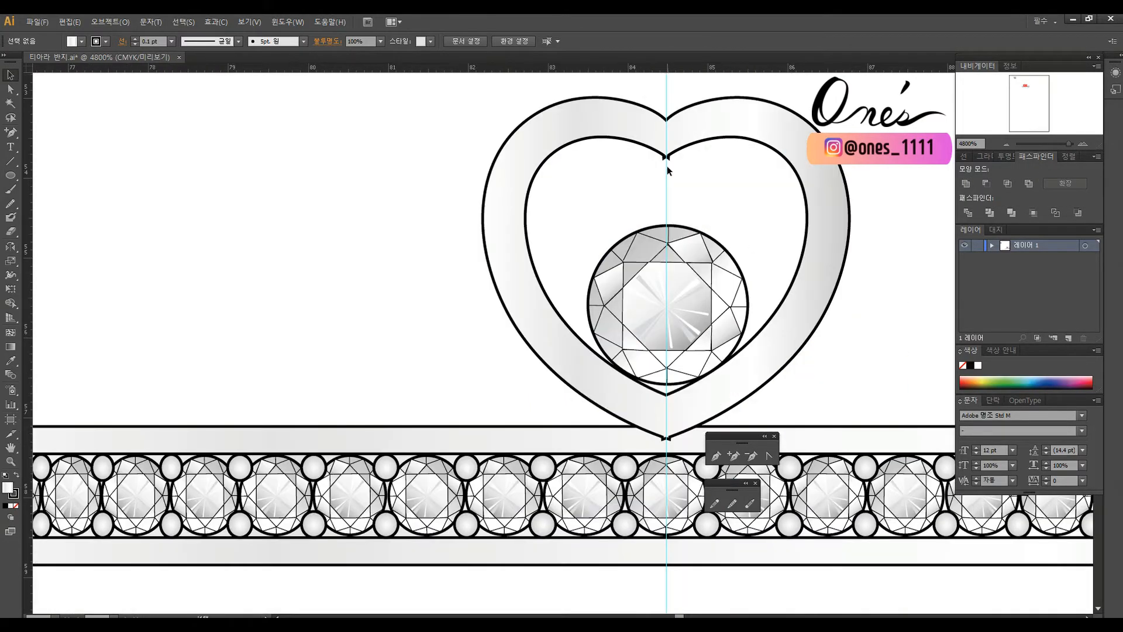
key(a)
click(666, 158)
click(666, 439)
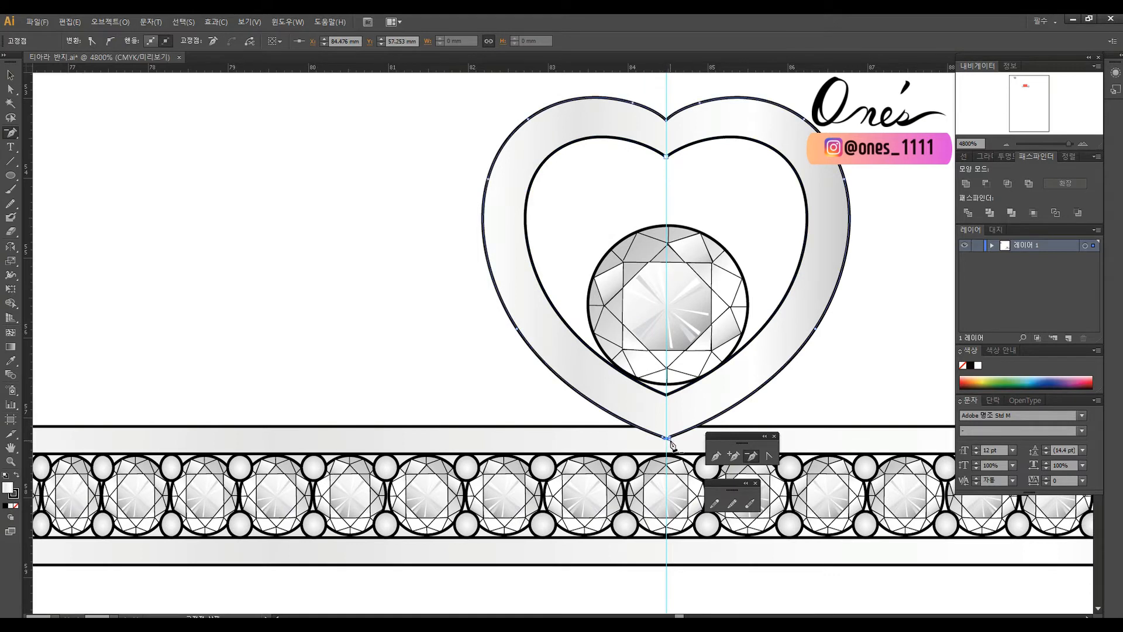
click(829, 311)
scroll(778, 341, right, 2)
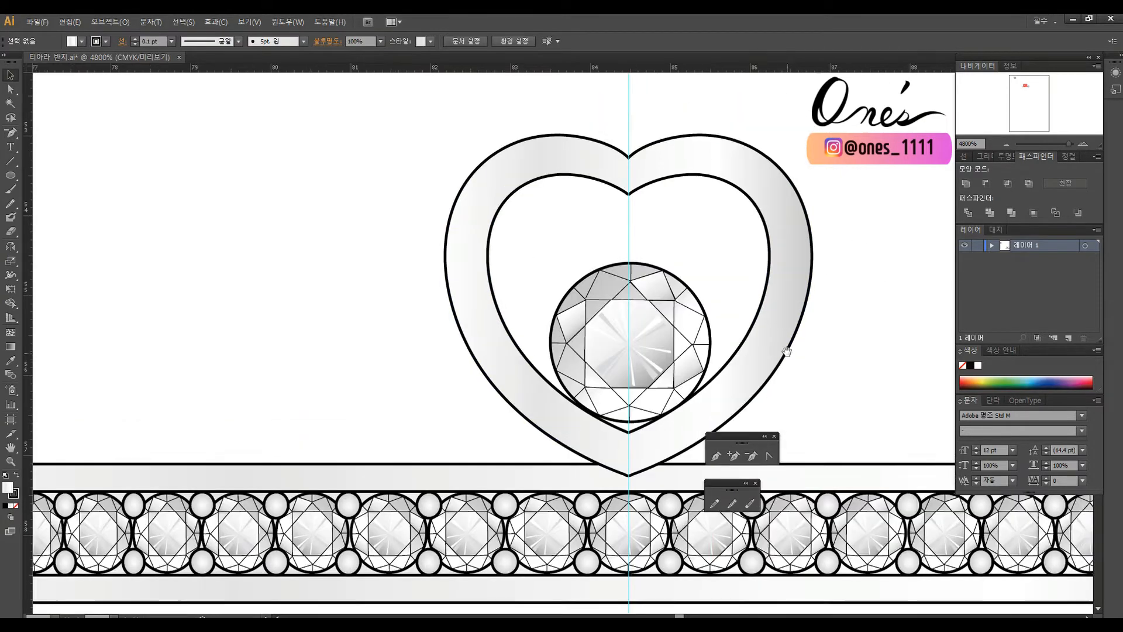
- Place a copy of a 0.5 mm round prong in the empty space beside the heart
click(605, 322)
click(528, 321)
drag(629, 369, 647, 405)
click(635, 420)
click(674, 426)
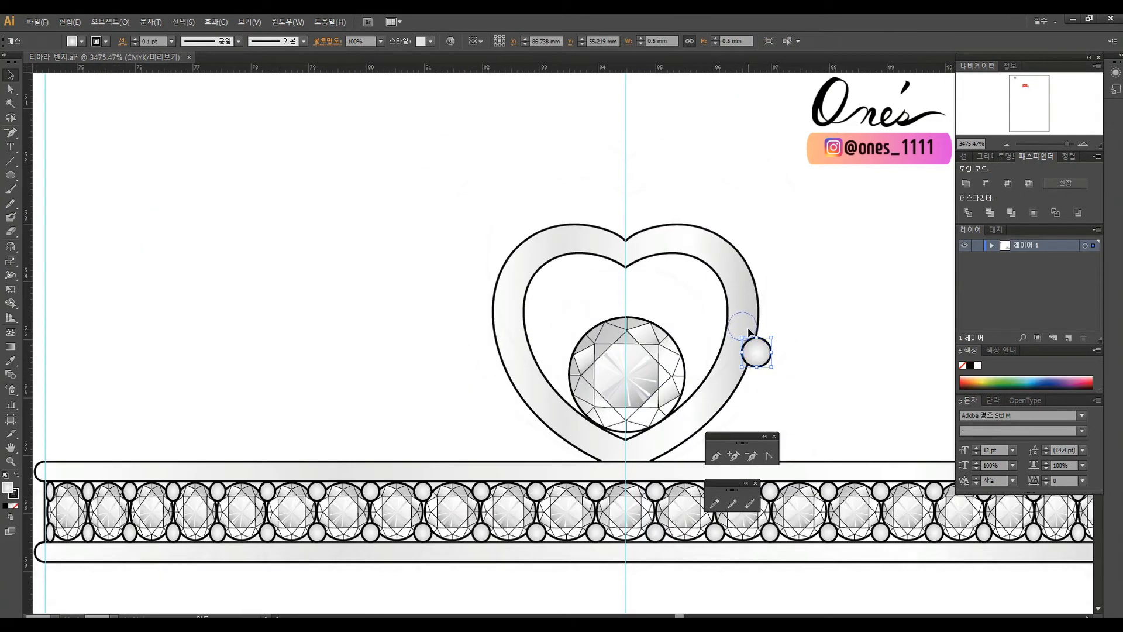
drag(749, 330, 855, 299)
- Shrink the heart around the stone with its tip behind the upper rail, and shift the centre stone slightly down
click(693, 319)
scroll(635, 361, down, 3)
scroll(624, 367, up, 3)
click(733, 228)
drag(758, 153, 737, 173)
drag(702, 212, 702, 232)
click(726, 212)
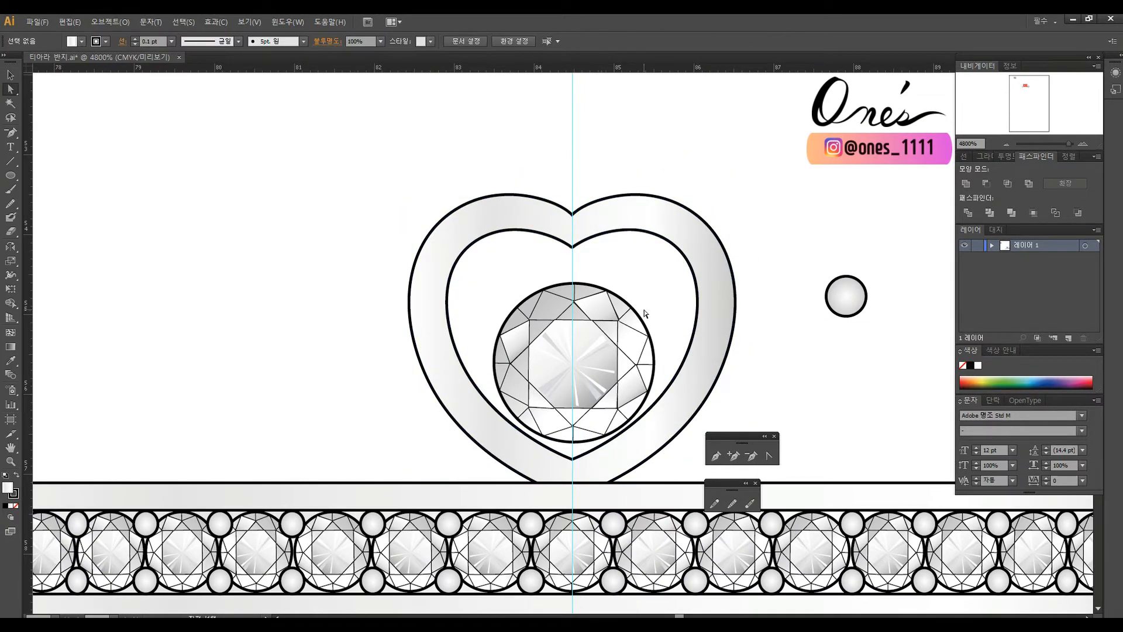
key(v)
drag(625, 334, 625, 340)
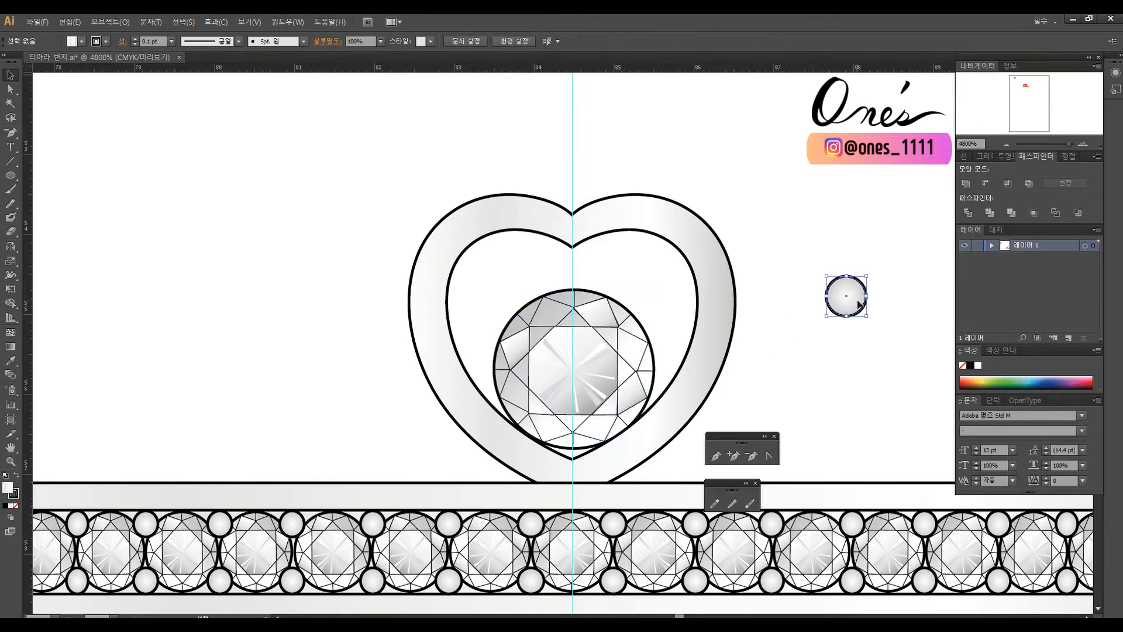
- Move the spare prong circle onto the heart's right side and scale it to about 0.4 mm to fit the frame
drag(856, 299, 717, 356)
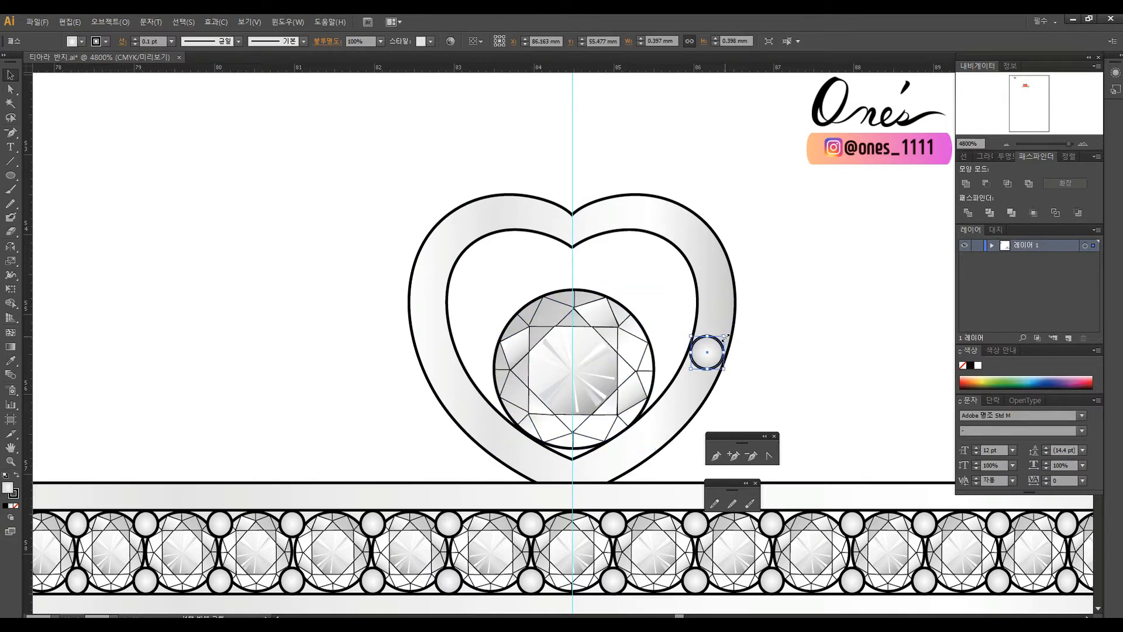
click(803, 349)
scroll(585, 258, down, 4)
key(z)
drag(469, 207, 622, 339)
click(547, 357)
key(v)
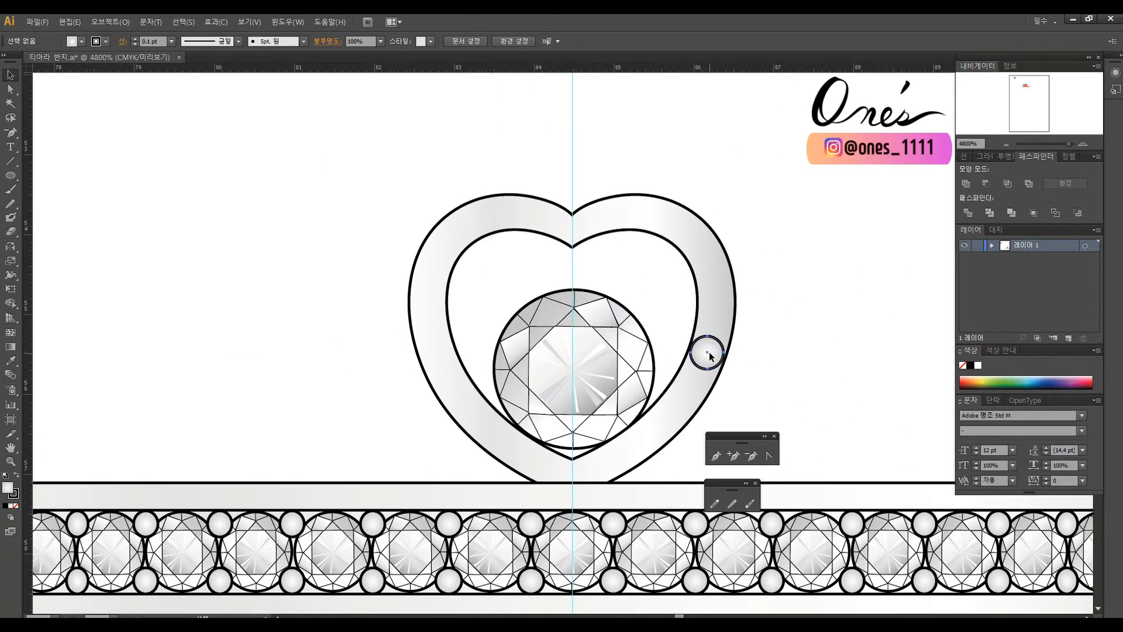
- Copy the circle to the heart's centre notch and along its upper right lobe, sizing the copies about 0.37 to 0.41 mm
drag(710, 352, 579, 226)
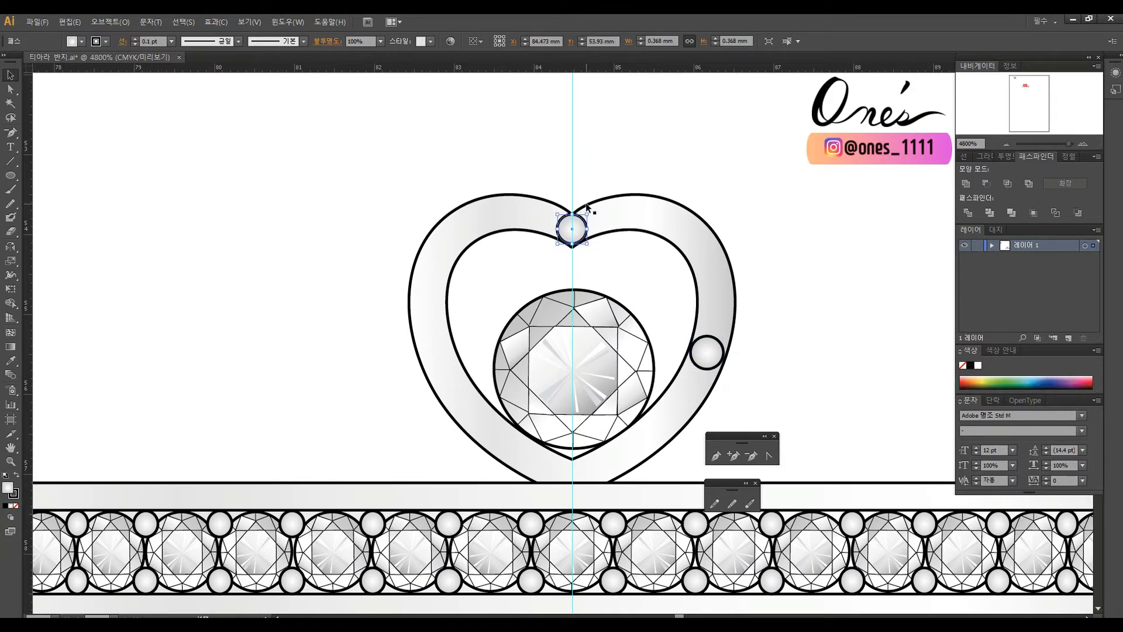
drag(608, 219, 608, 220)
drag(607, 220, 639, 214)
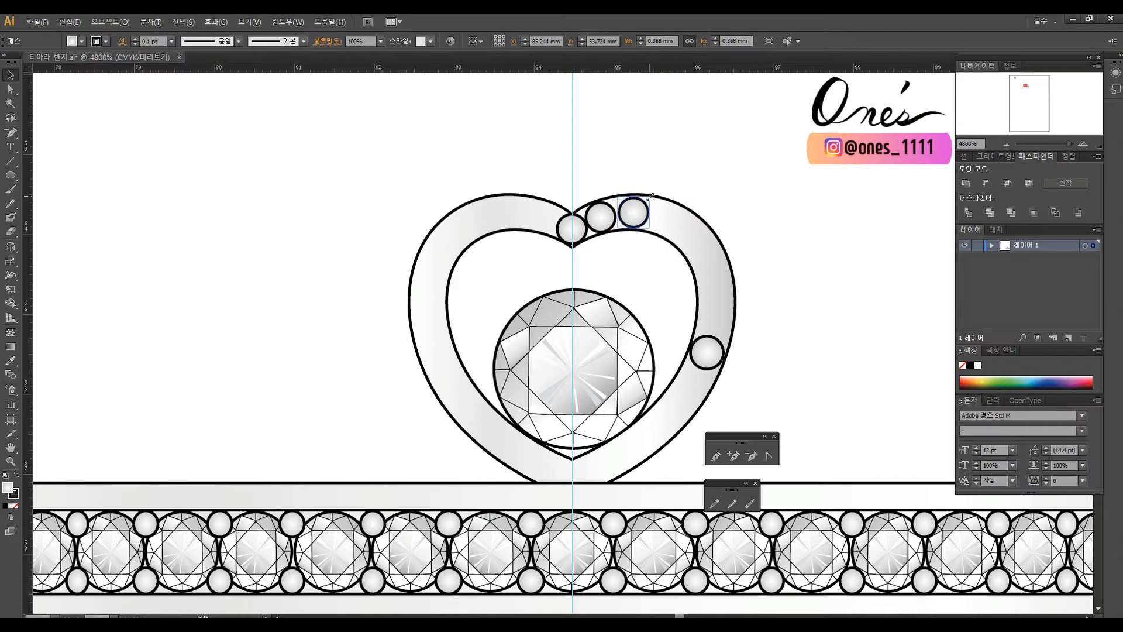
drag(678, 218, 674, 216)
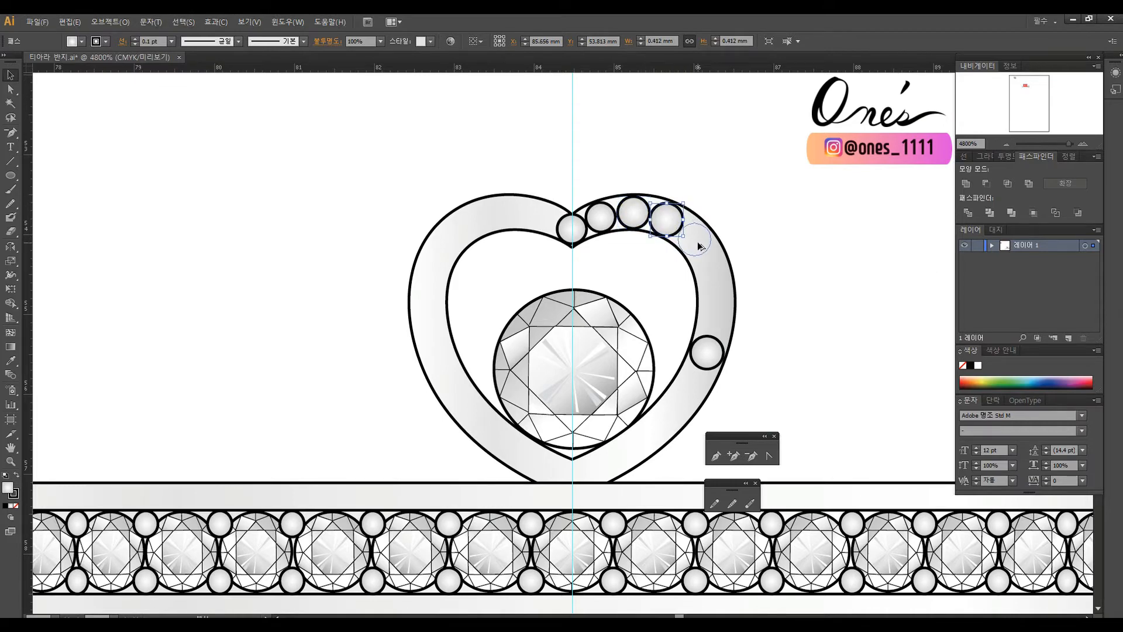
- Continue the row of circles down the heart's right side to its bottom tip, fitting each to the frame
drag(718, 276, 718, 277)
drag(718, 277, 703, 373)
drag(703, 373, 684, 402)
drag(684, 402, 629, 450)
drag(629, 450, 599, 466)
click(782, 297)
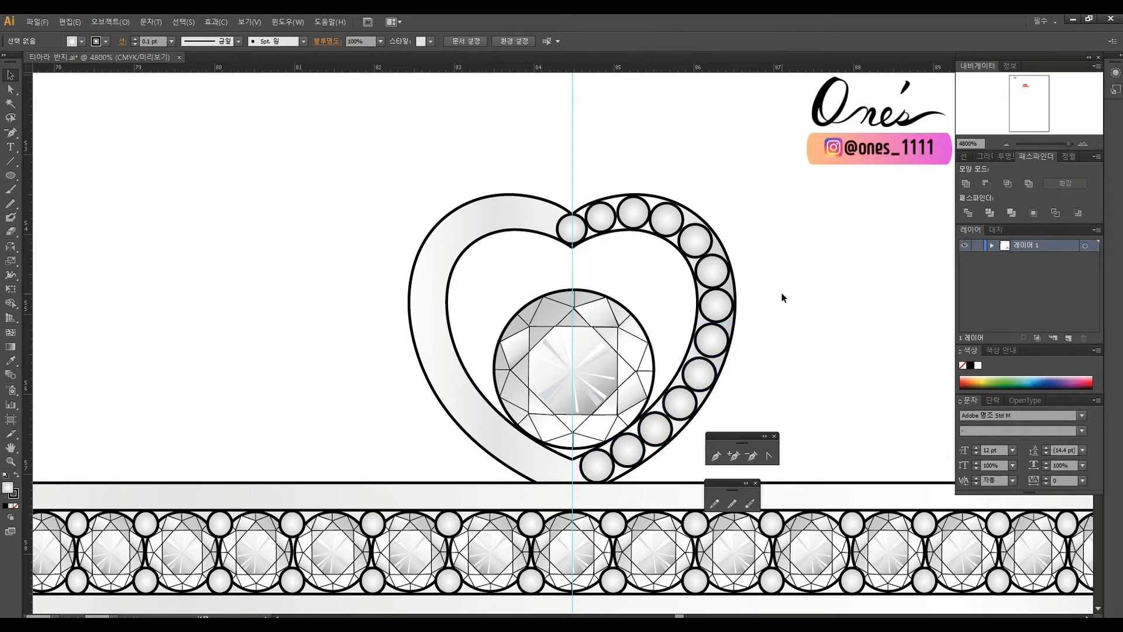
- Reflect the right-hand row of circles across the centre guide to fill the heart's left side, leaving out the notch circle
drag(607, 303, 741, 468)
shift+click(495, 197)
shift+click(534, 350)
shift+click(571, 228)
key(o)
click(572, 179)
drag(609, 225, 527, 225)
key(v)
click(875, 305)
- Place round prongs about 0.35 mm wide at the top, both sides and bottom of the centre stone
drag(767, 382, 639, 287)
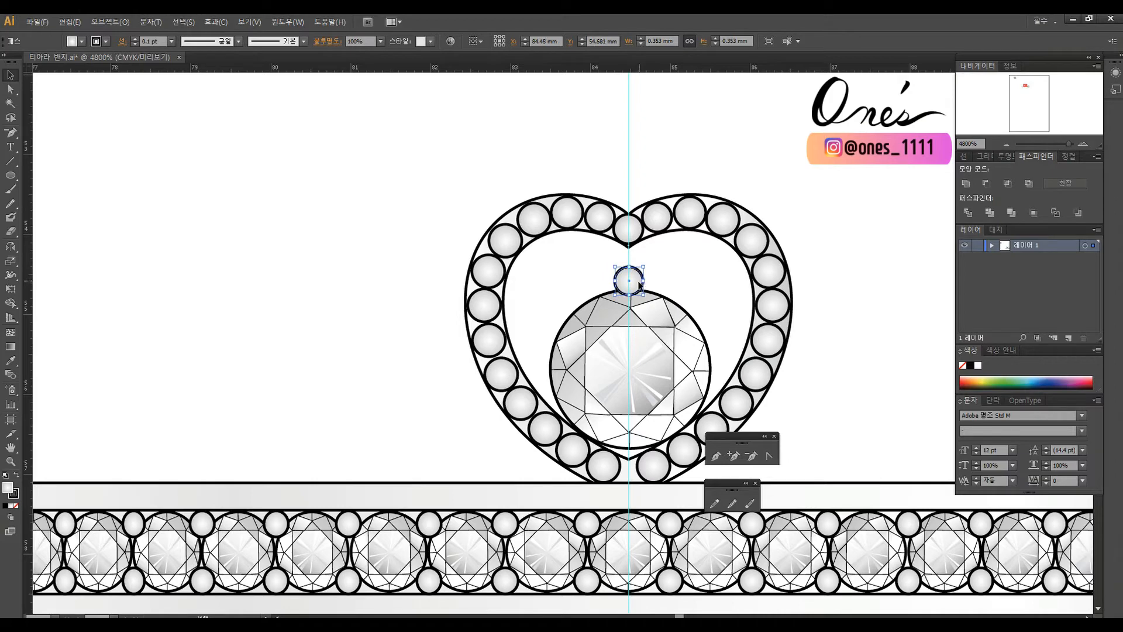
drag(629, 283, 548, 375)
drag(724, 377, 718, 372)
drag(636, 437, 636, 440)
click(836, 374)
- Move the centre stone with its prongs up inside the heart and nudge the bottom prong down into place
click(549, 375)
shift+click(615, 369)
shift+click(715, 374)
shift+click(629, 284)
drag(644, 325, 643, 317)
drag(643, 317, 636, 325)
click(642, 322)
click(629, 449)
key(Down)
key(Down)
click(717, 321)
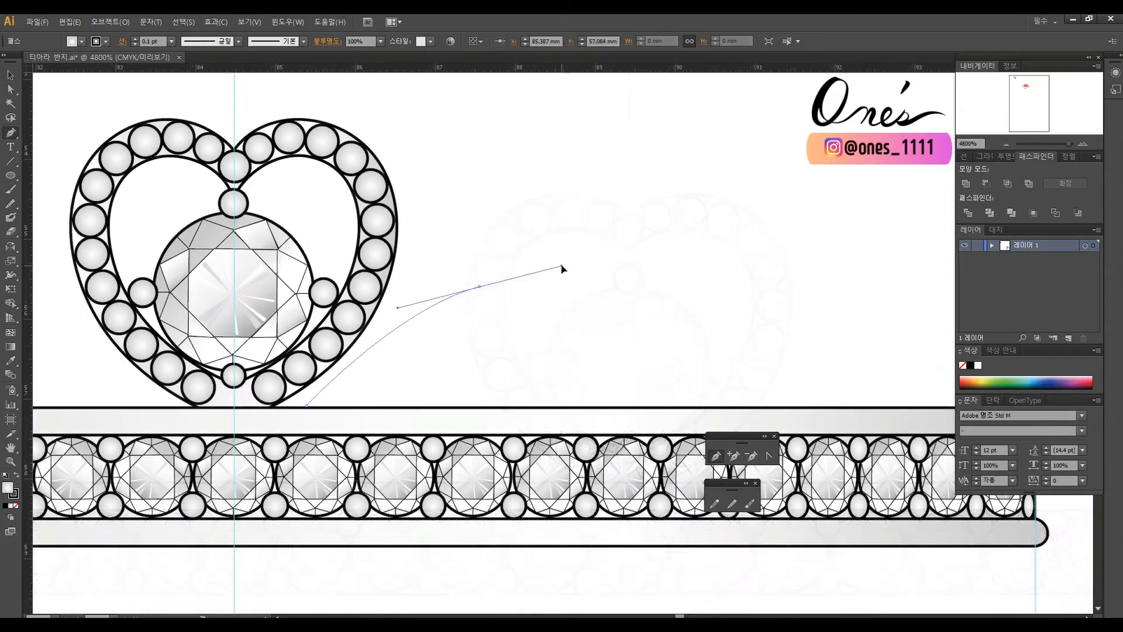
- Draw an unfilled scroll curve with the Pen tool, rising from the upper rail beside the heart and curling inward
alt+click(481, 287)
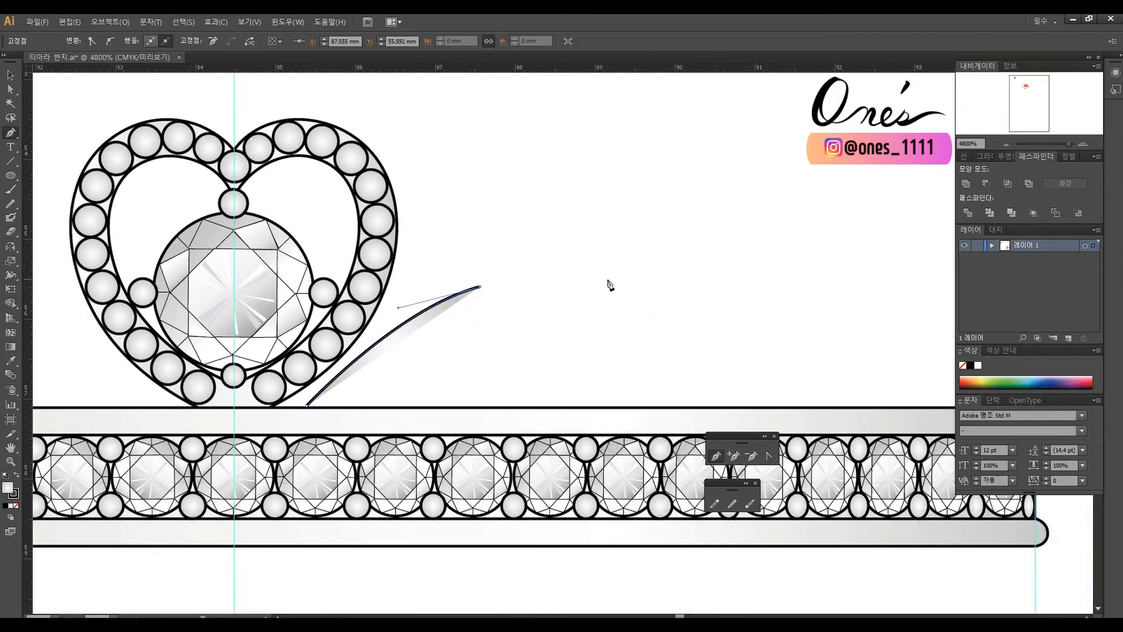
drag(635, 282, 702, 308)
drag(684, 357, 681, 409)
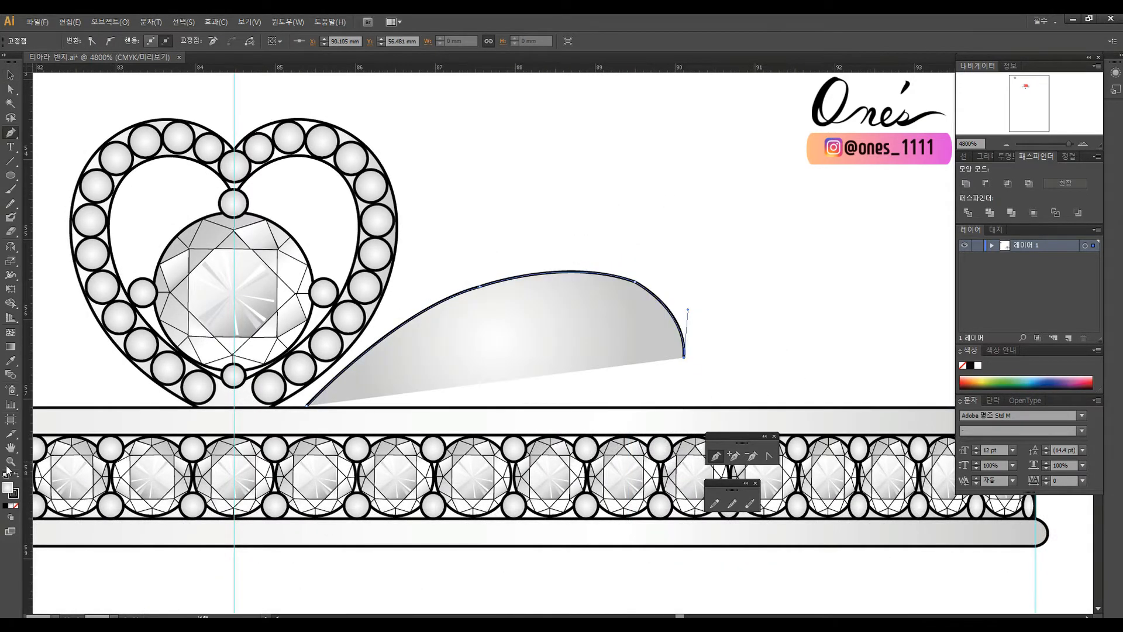
click(17, 506)
drag(565, 377, 513, 315)
click(565, 378)
drag(568, 341, 737, 375)
- Reshape the scroll's upper arch by adjusting its anchors and handles and adding anchor points
key(a)
click(587, 357)
click(602, 315)
drag(631, 305, 620, 307)
click(725, 291)
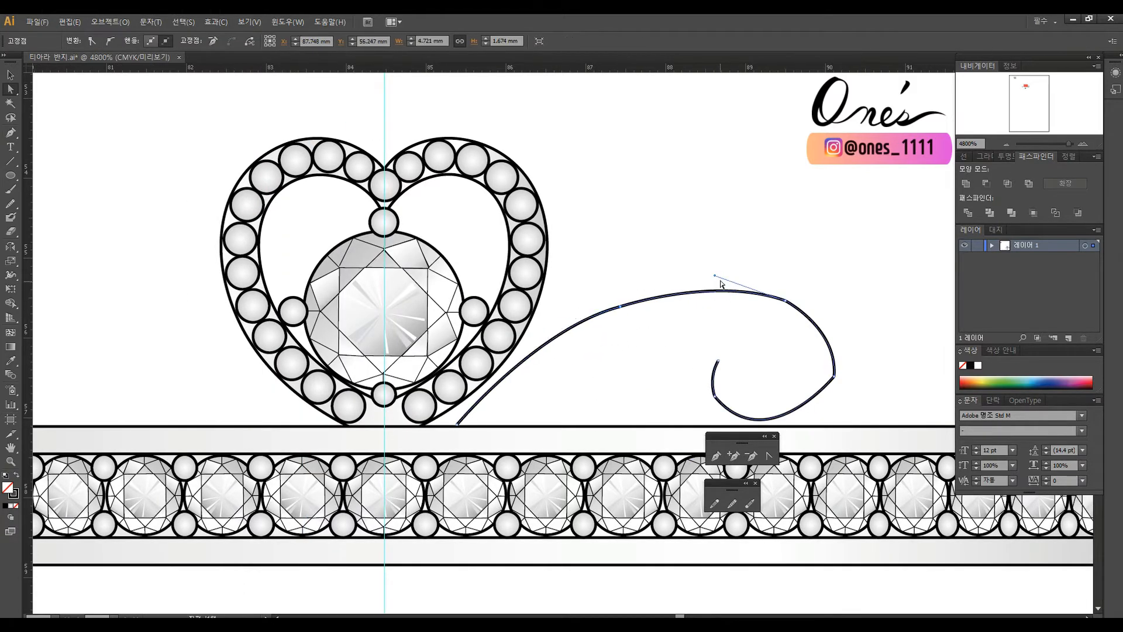
drag(726, 291, 719, 284)
click(698, 285)
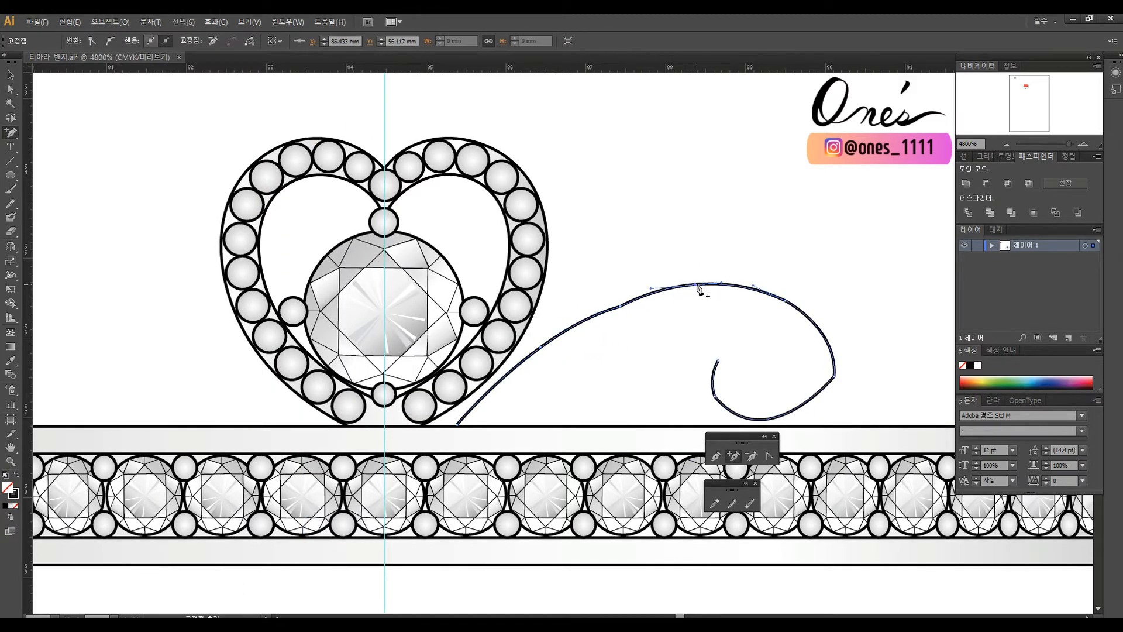
- Add anchor points to the scroll's lower right bend and adjust them into a rounder curl
drag(794, 415, 827, 391)
key(shift+c)
key(a)
click(827, 403)
click(752, 422)
key(a)
click(785, 407)
drag(794, 417, 811, 408)
click(827, 388)
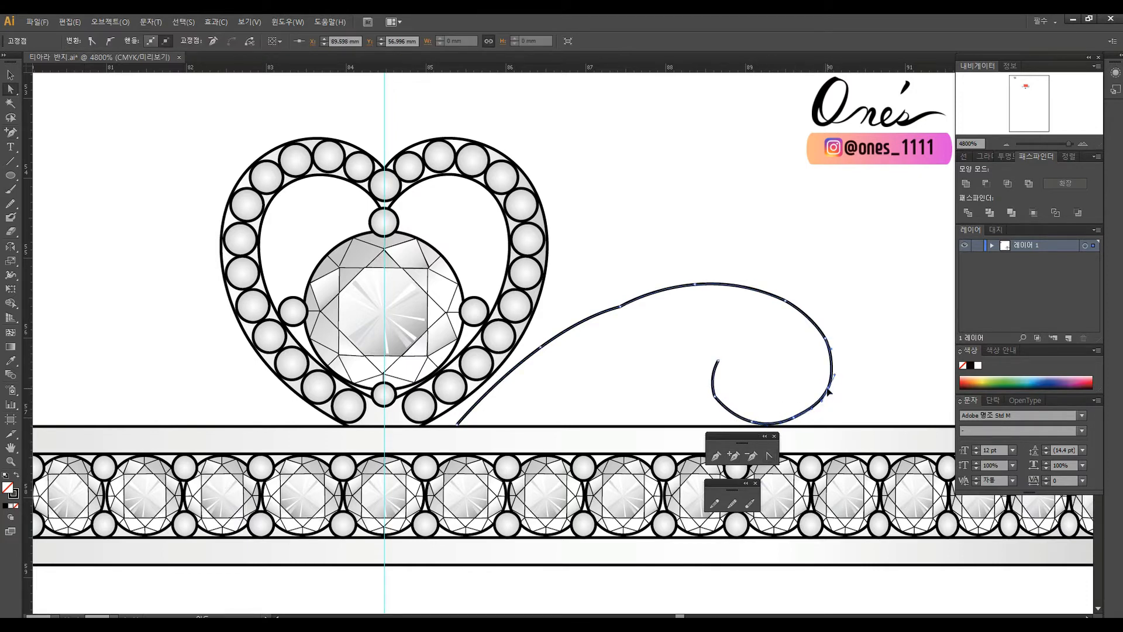
- Adjust the anchors along the scroll's arch and smooth its outer bend with the Smooth tool
key(a)
click(619, 305)
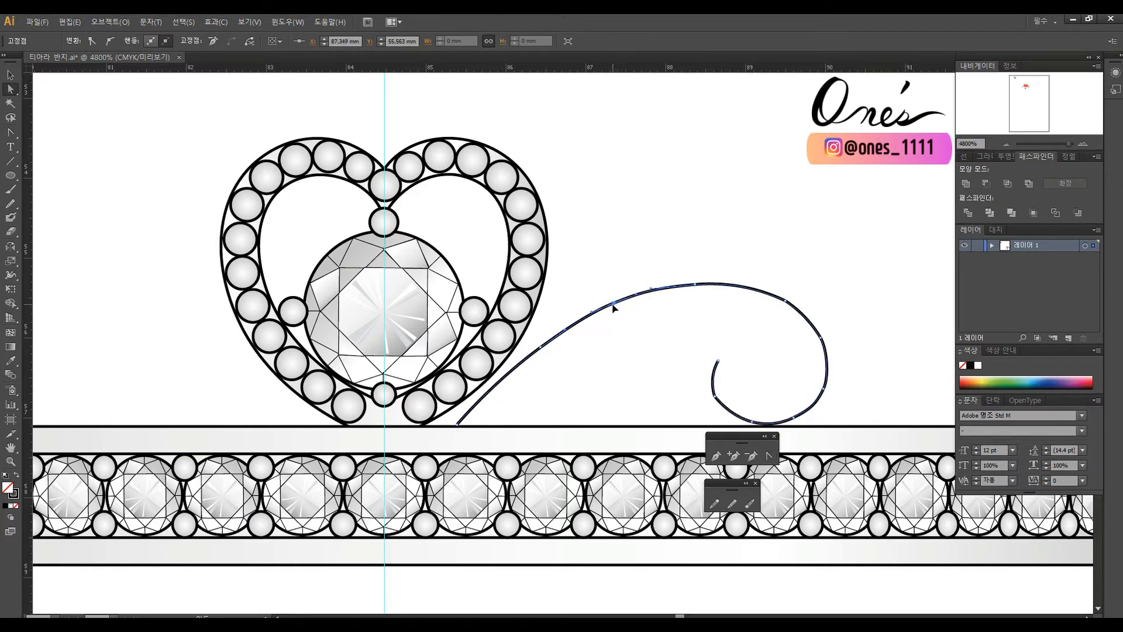
click(784, 299)
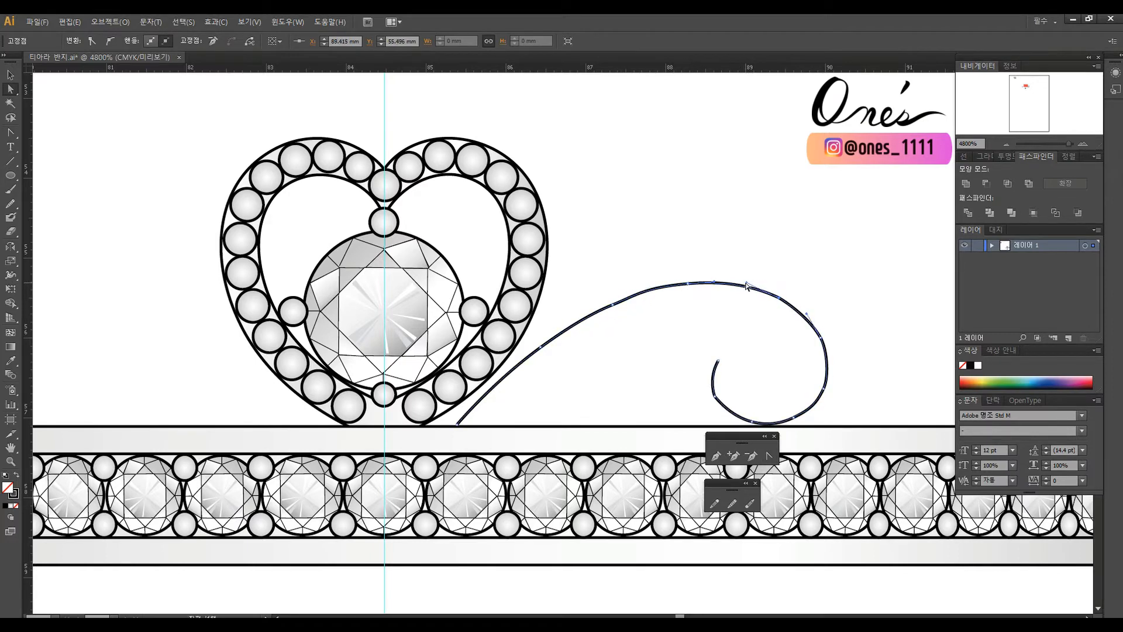
click(732, 505)
drag(761, 288, 828, 346)
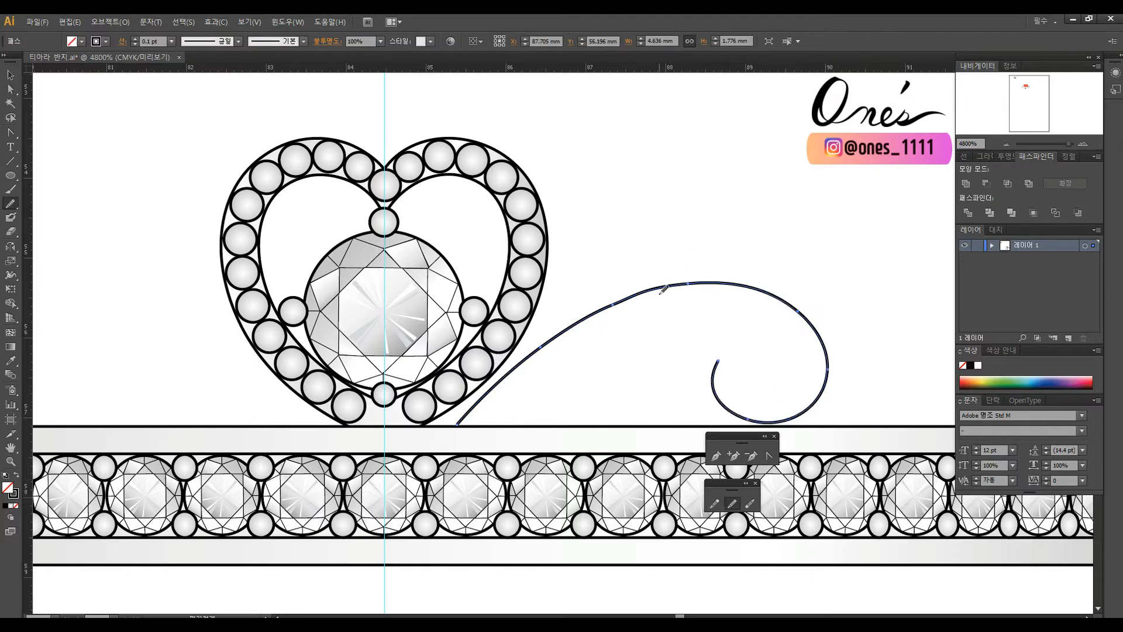
- Reposition the anchors and handles of the scroll's inner curl and outer bend to tighten the spiral
key(a)
click(719, 388)
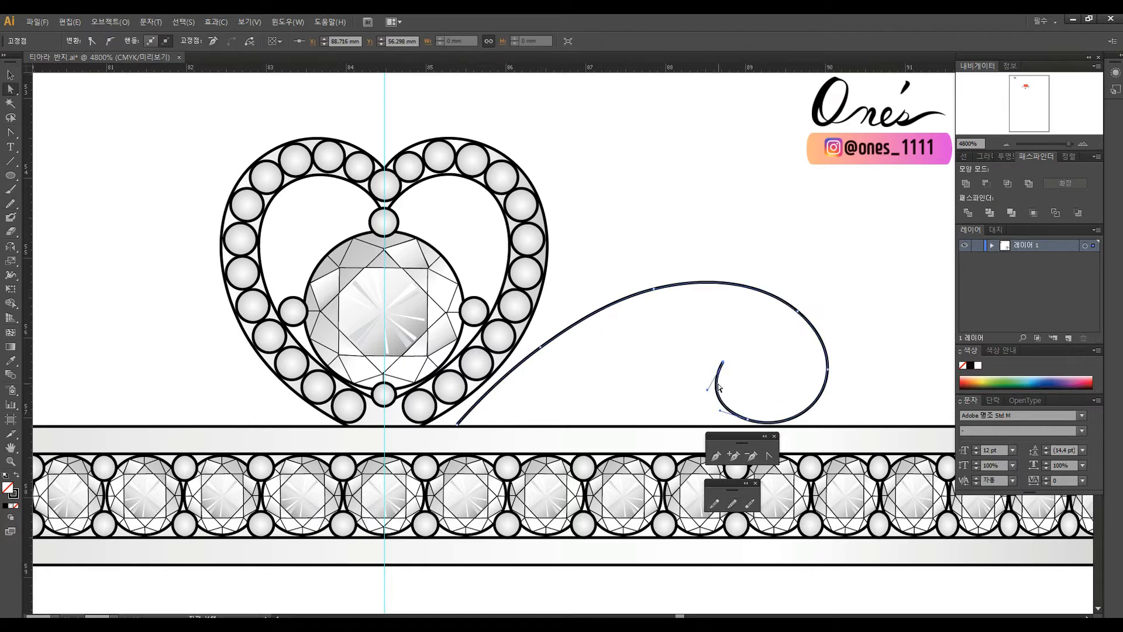
click(749, 421)
drag(721, 386, 715, 384)
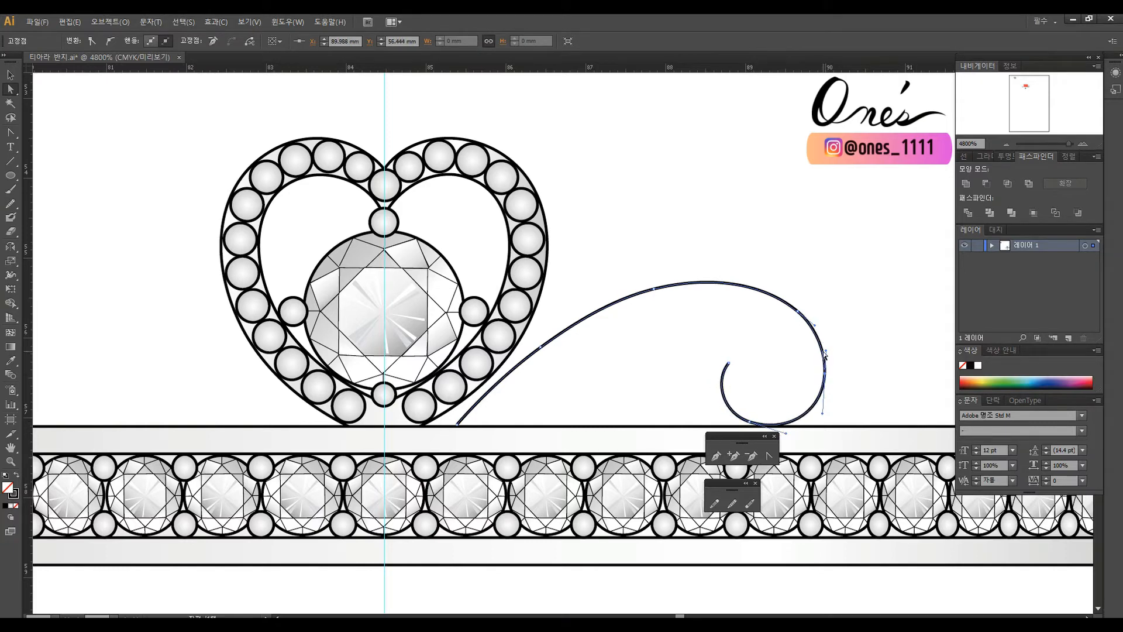
drag(825, 352, 826, 344)
click(644, 255)
drag(738, 357, 682, 338)
key(v)
scroll(581, 248, up, 1)
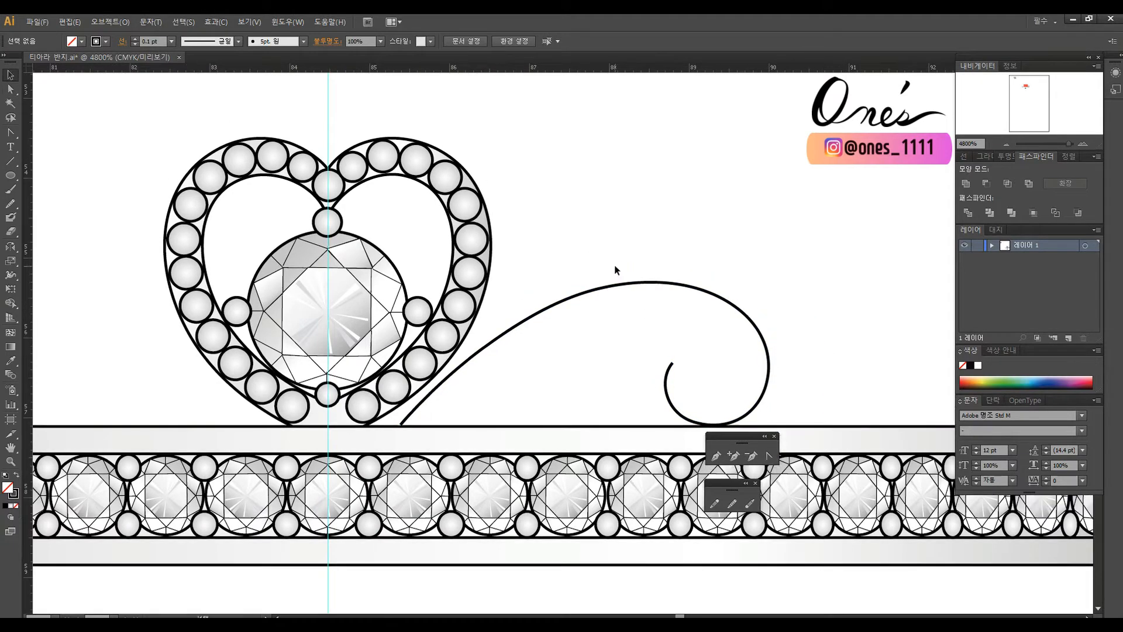
- Set the scroll curve's stroke weight to 1 pt
click(614, 280)
click(963, 156)
text(1)
key(Return)
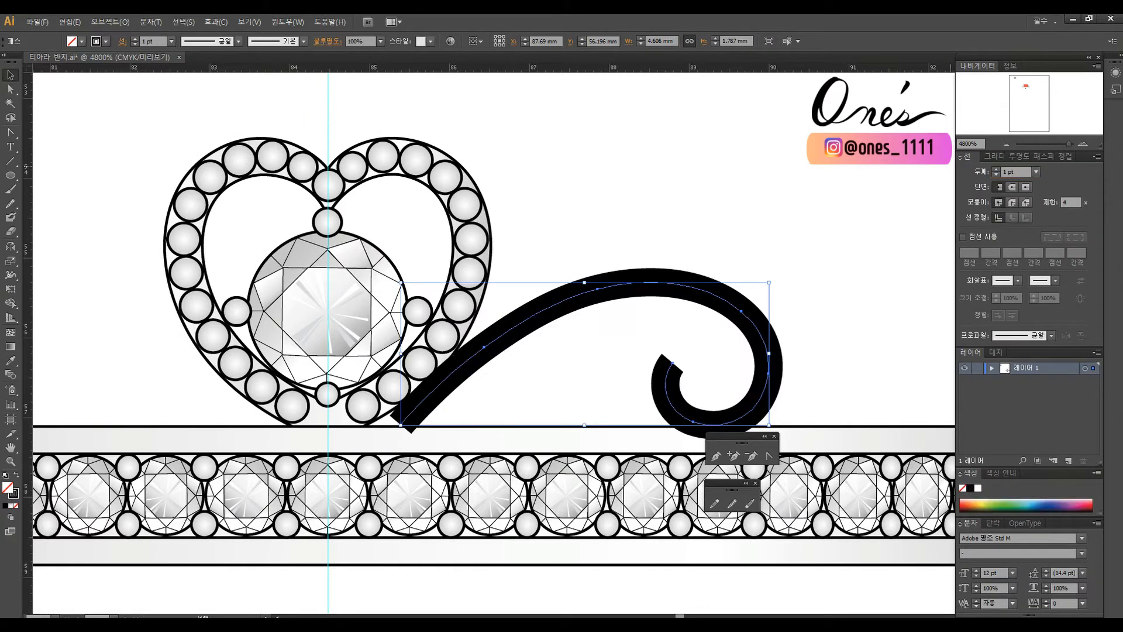
- Move the thick scroll so that its curl rests on the band's upper rail next to the heart
drag(835, 267, 684, 248)
drag(600, 305, 608, 301)
drag(612, 301, 614, 293)
key(Up)
click(634, 263)
click(616, 299)
key(Down)
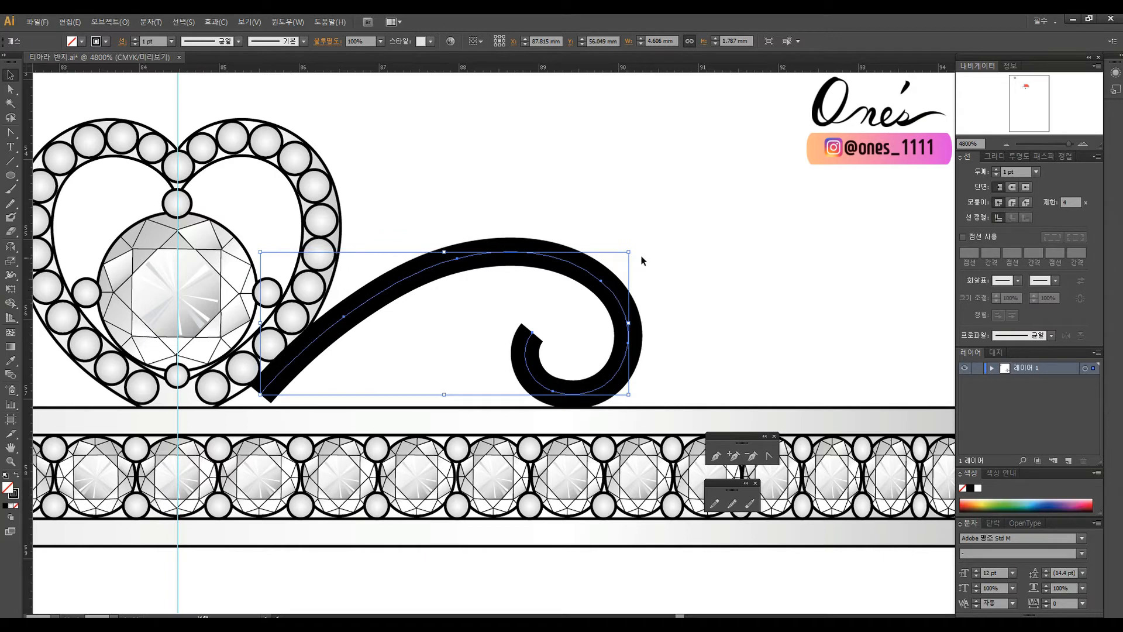
- Extend the scroll's starting end down onto the upper rail and adjust the neighbouring anchor along the heart's side
click(630, 260)
drag(391, 329, 616, 329)
key(a)
click(614, 289)
drag(487, 393, 481, 420)
click(581, 316)
drag(581, 317, 574, 316)
drag(482, 421, 474, 421)
click(574, 316)
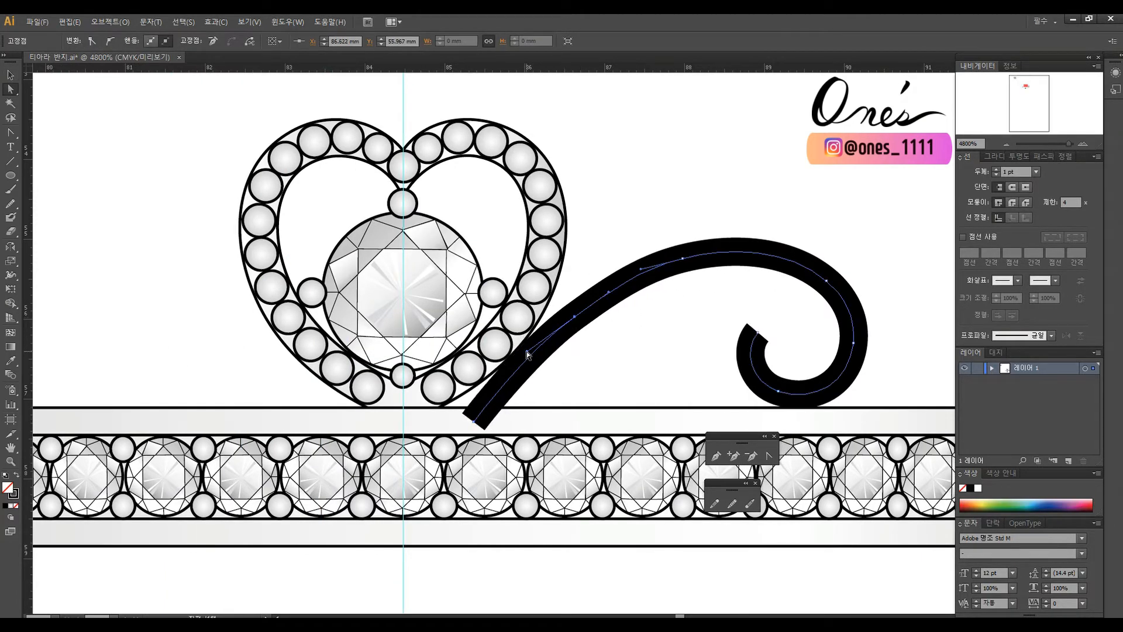
- Refine the anchor and handles at the top of the scroll's arch for a fuller, smoother curve
drag(683, 260, 678, 259)
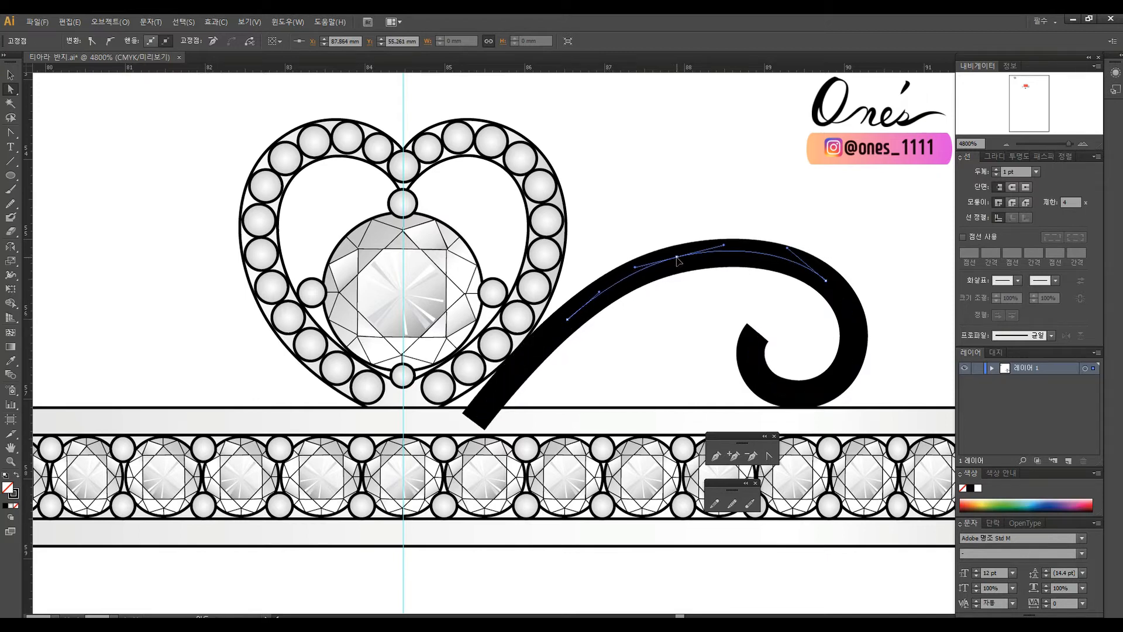
drag(781, 230, 807, 291)
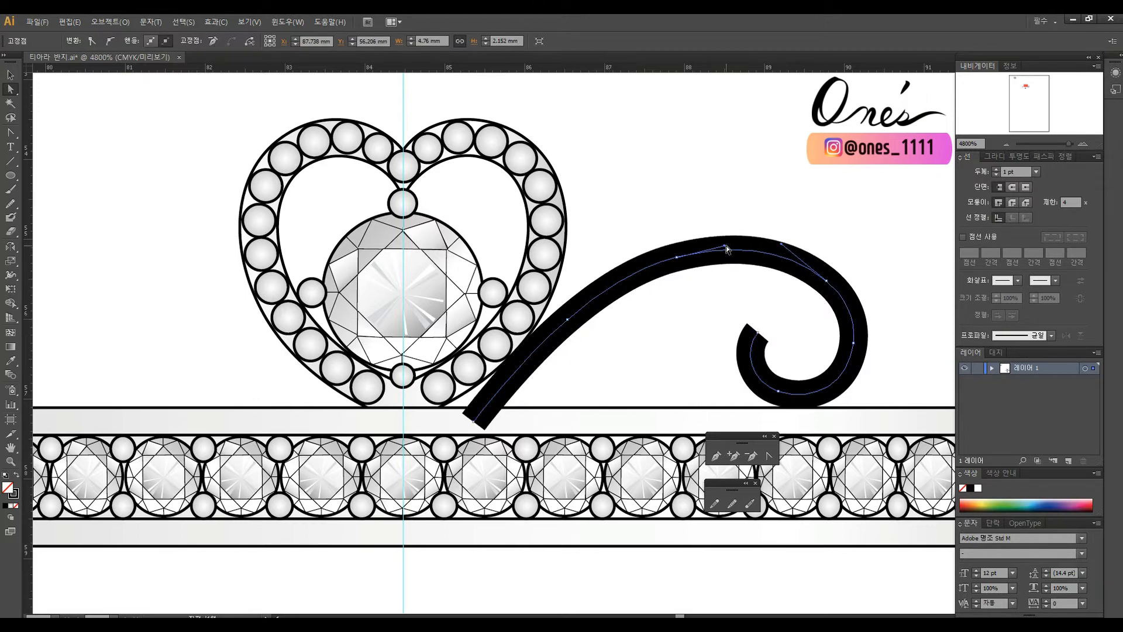
click(680, 256)
drag(680, 256, 677, 255)
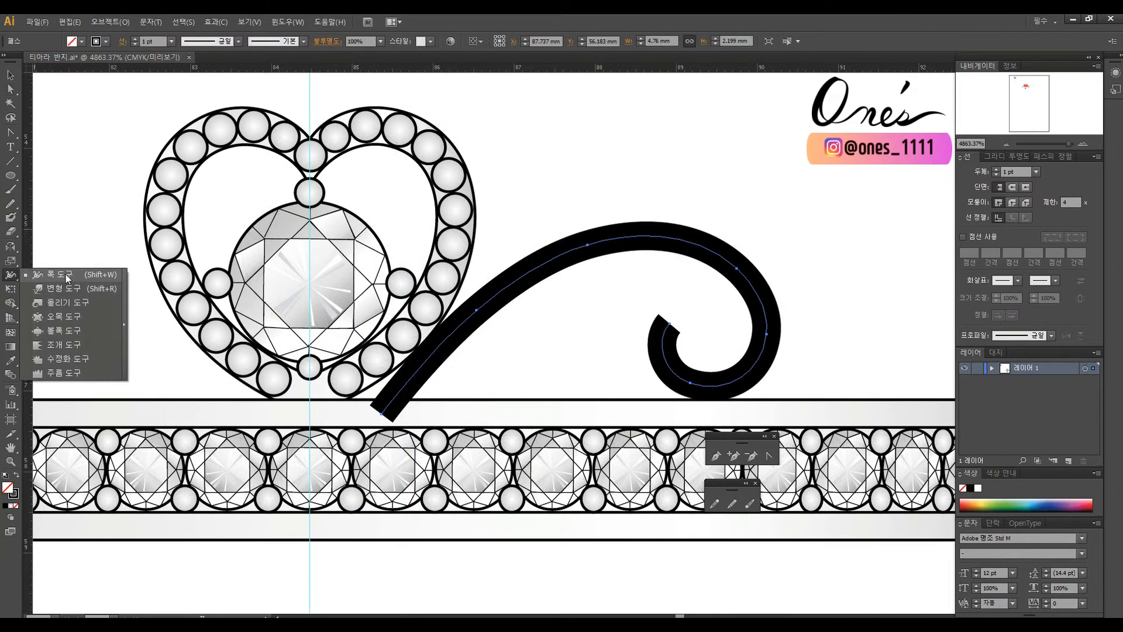
- Vary the scroll's stroke with the Width tool, thickening it around the outer curl and tapering it toward its base beside the heart
click(46, 274)
drag(772, 336, 787, 340)
drag(425, 370, 431, 375)
drag(392, 422, 388, 418)
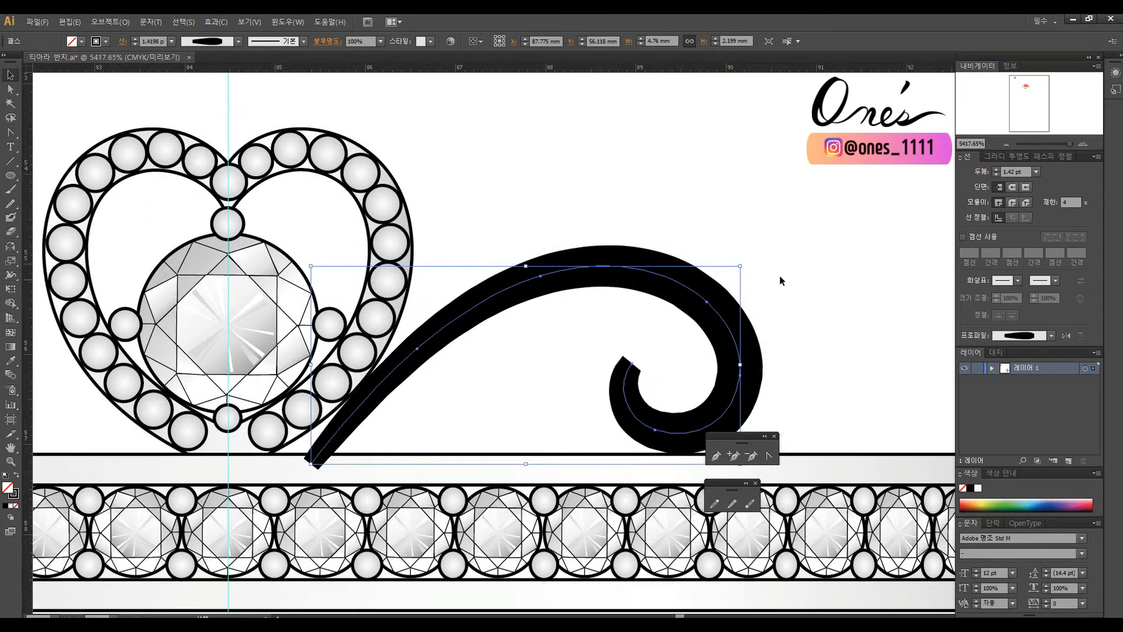
- Convert the scroll's stroke to an outlined shape and give it the band's metallic gradient fill with a 0.1 pt outline
click(673, 274)
click(642, 298)
click(101, 26)
mouse_move(215, 258)
click(313, 290)
key(i)
click(352, 262)
key(v)
scroll(667, 286, down, 2)
scroll(687, 339, left, 1)
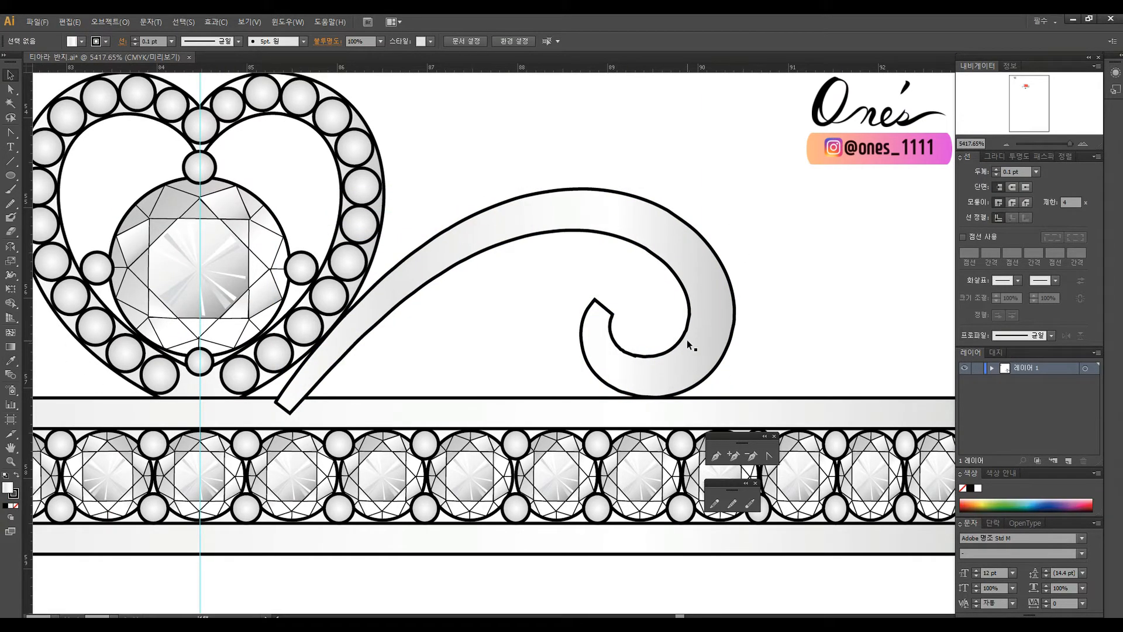
- Smooth the scroll's outline and reshape the anchors at the end of the curl into a rounded tip
key(a)
mouse_move(618, 344)
mouse_down()
mouse_move(722, 313)
mouse_move(606, 339)
mouse_move(690, 334)
mouse_up()
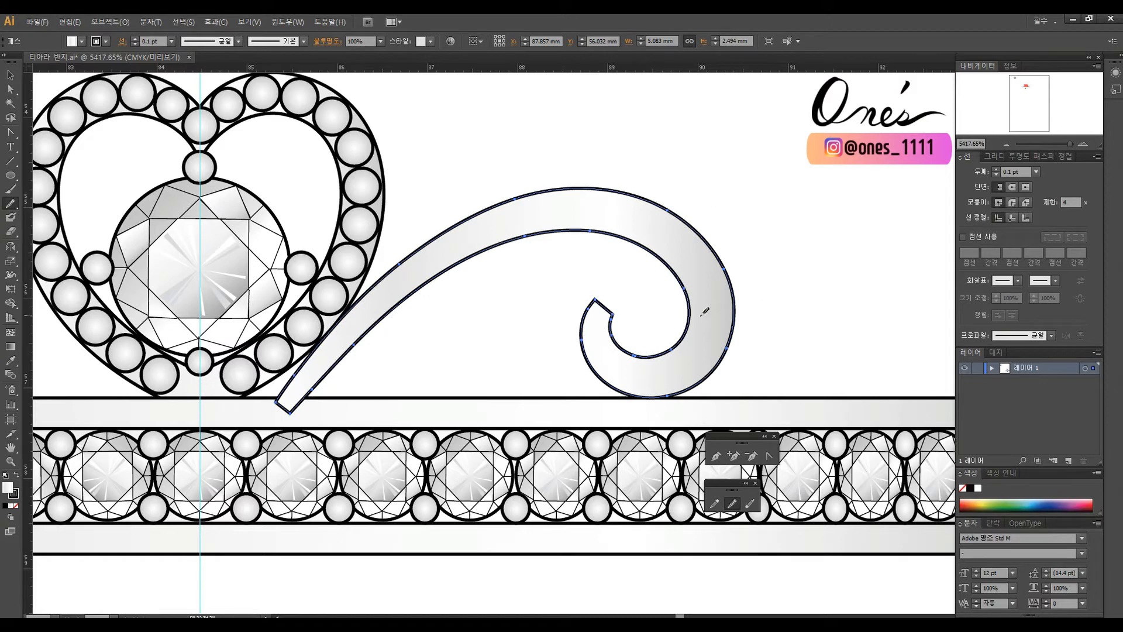
ctrl+click(747, 292)
scroll(611, 255, left, 1)
click(624, 302)
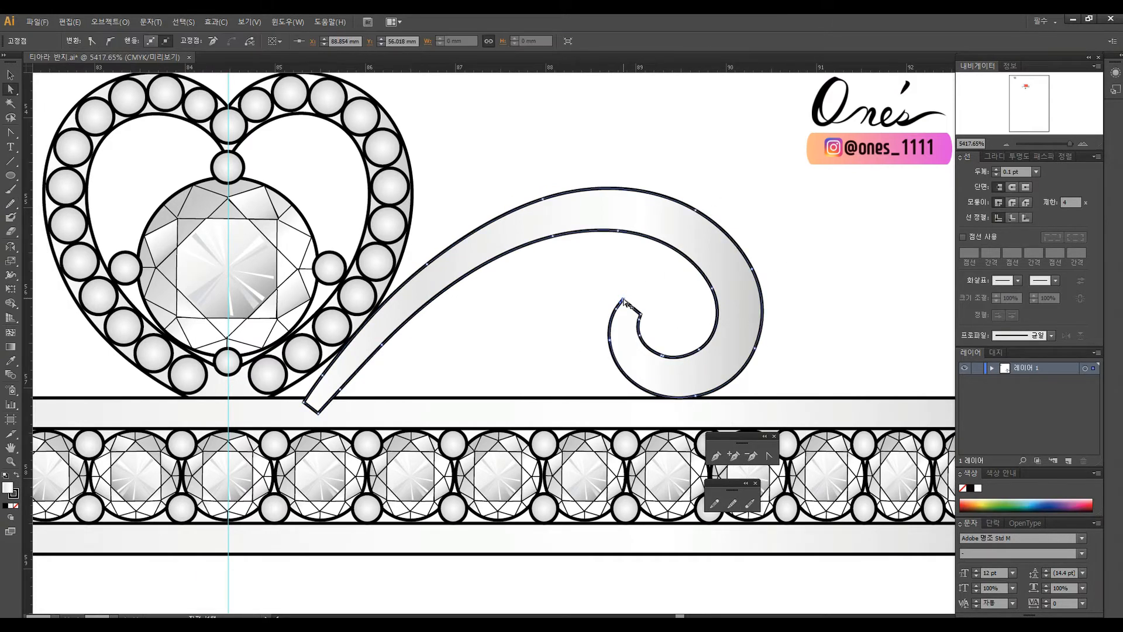
drag(609, 327, 628, 311)
click(657, 400)
click(770, 367)
- Refine the anchors and handles along the inner and outer edges of the scroll's curl
scroll(770, 366, right, 1)
click(687, 392)
click(672, 397)
click(663, 356)
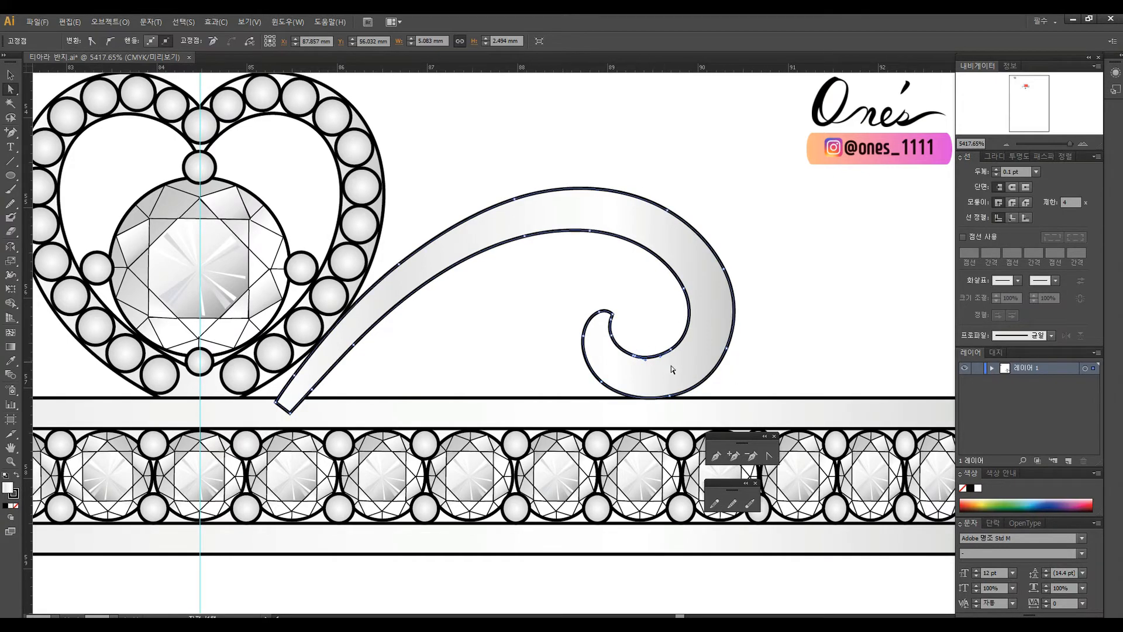
click(672, 355)
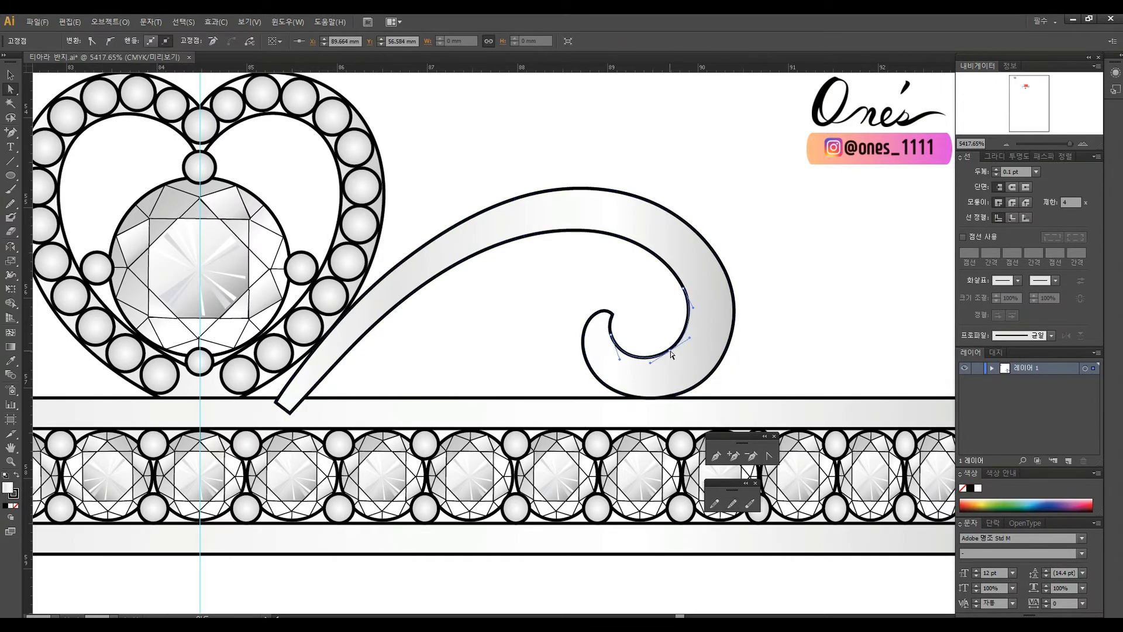
click(727, 351)
drag(714, 378, 715, 377)
click(758, 325)
- Adjust the anchors and handles along the inner edge of the scroll's arch for an even taper toward the heart
scroll(757, 326, up, 2)
scroll(757, 325, left, 2)
click(571, 255)
drag(531, 268, 459, 325)
click(519, 265)
scroll(524, 286, left, 2)
click(535, 302)
click(525, 282)
scroll(503, 293, down, 1)
scroll(503, 293, right, 2)
click(481, 311)
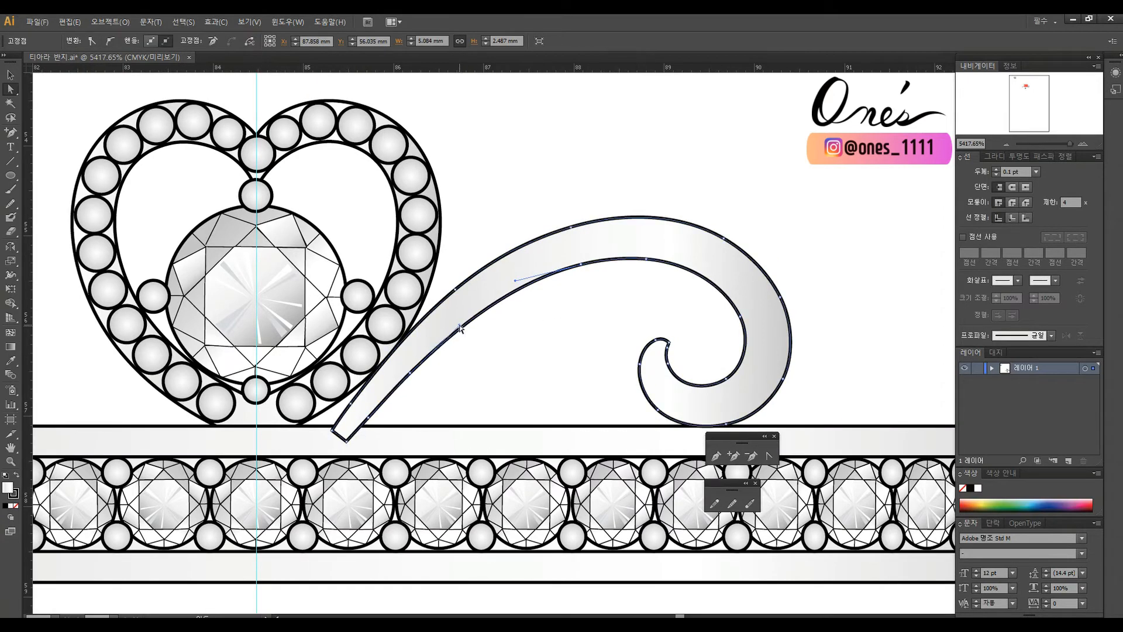
click(679, 348)
scroll(679, 348, right, 1)
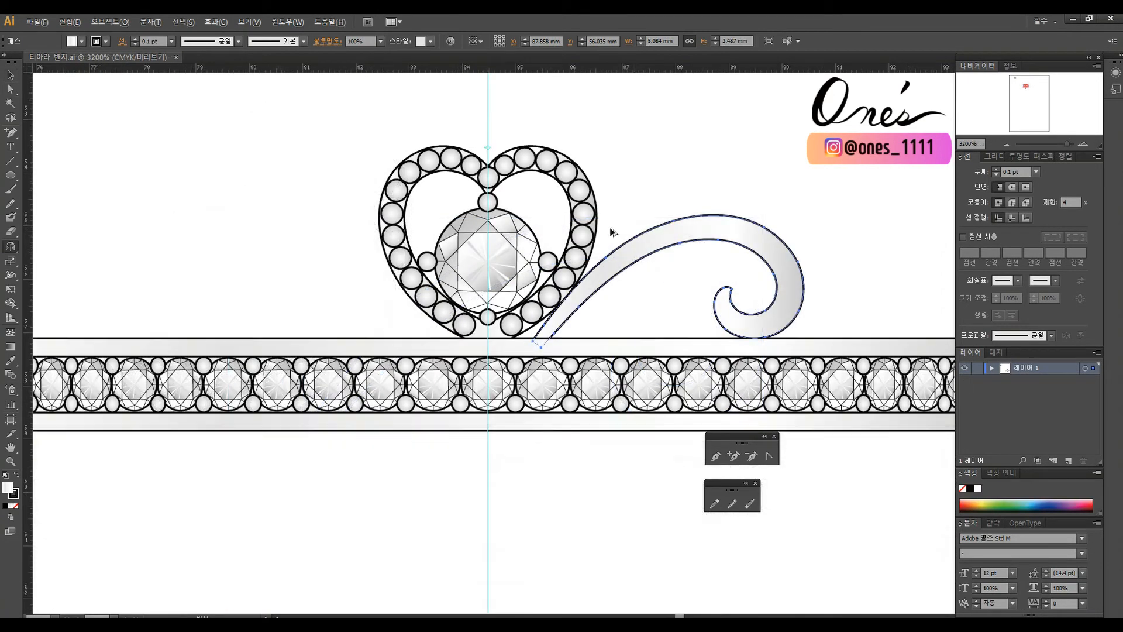
- Create a mirrored copy of the scroll across the centre guide and send the scrolls behind the heart and band
drag(609, 234, 424, 220)
key(ctrl+shift+[)
key(v)
scroll(609, 283, down, 1)
click(681, 249)
shift+click(351, 241)
drag(281, 282, 299, 282)
- Place a copy of the round stone on top of the heart's cleft and resize it to 1.2 mm
click(765, 263)
scroll(765, 263, right, 2)
drag(681, 275, 690, 274)
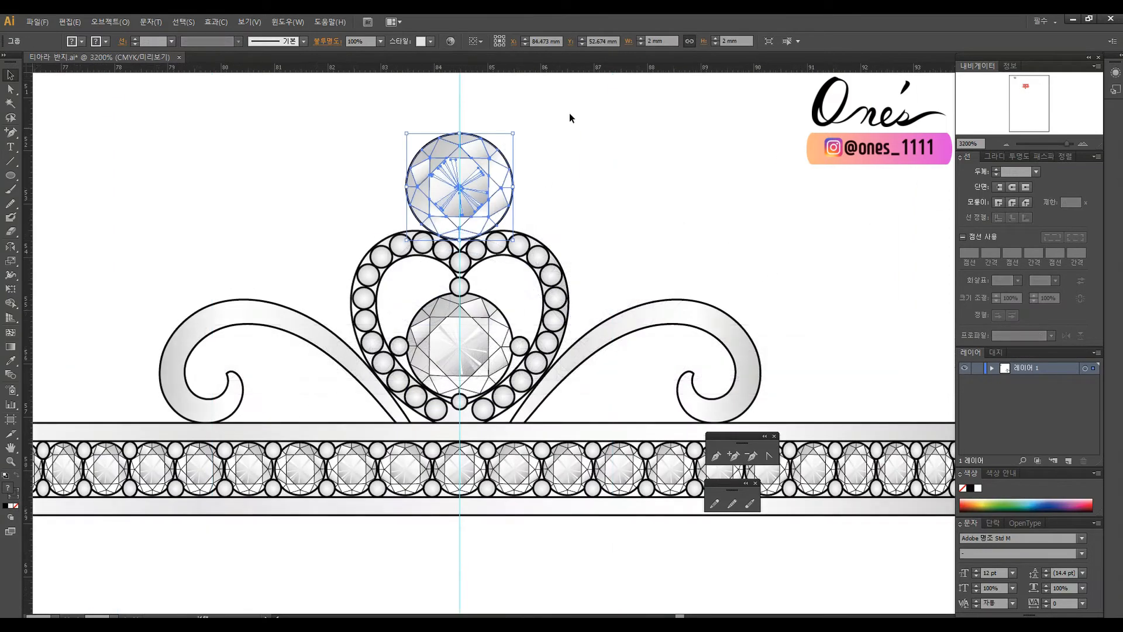
text(1.5)
key(Return)
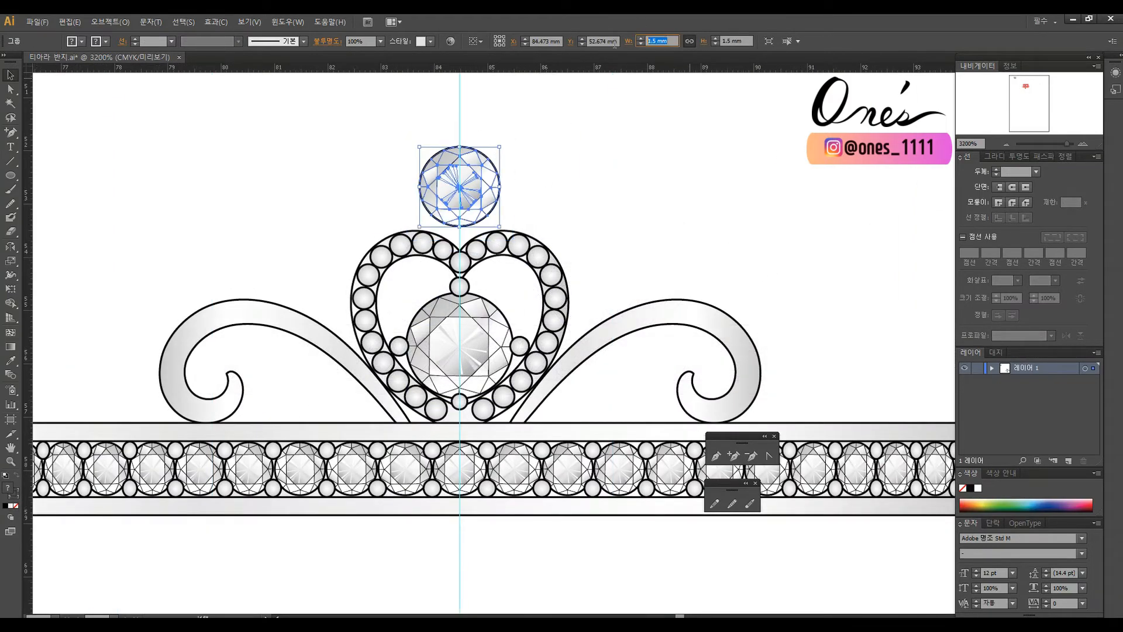
drag(670, 41, 620, 42)
text(1.2)
key(Return)
drag(475, 188, 475, 211)
- Place a copy of the top stone in the gap between the heart's right side and the right scroll
click(627, 253)
drag(627, 252, 655, 281)
drag(494, 244, 635, 320)
click(741, 277)
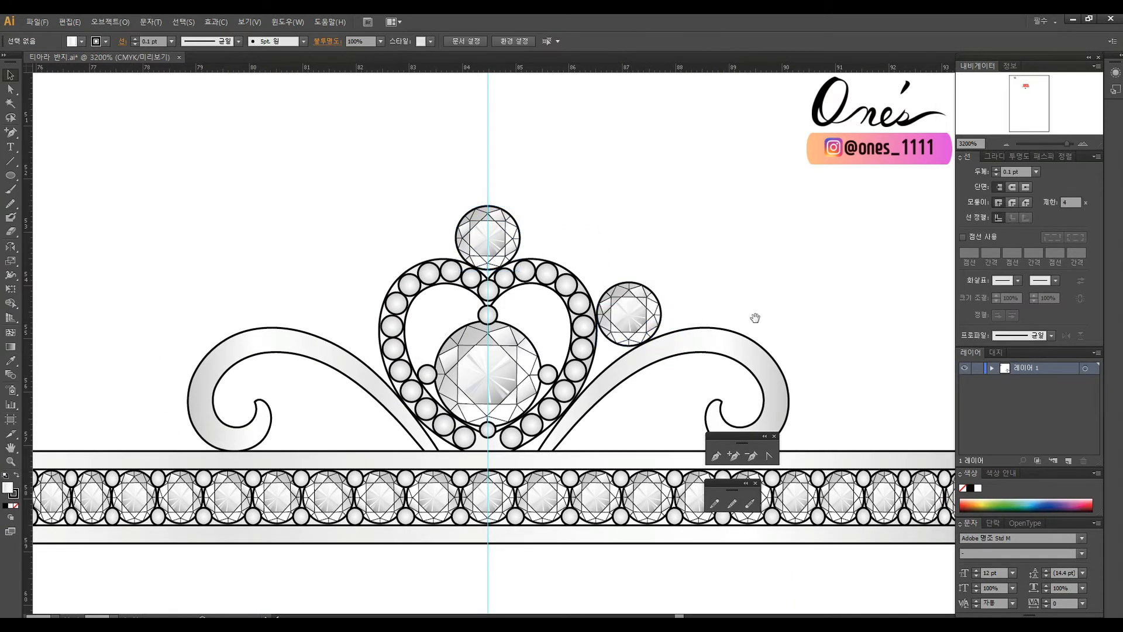
drag(741, 276, 697, 220)
- Place another stone copy under the right scroll's arch, enlarged to about 1.38 mm and resting on the upper rail
drag(558, 229, 601, 335)
click(770, 291)
drag(768, 287, 706, 303)
click(680, 311)
drag(623, 372, 600, 364)
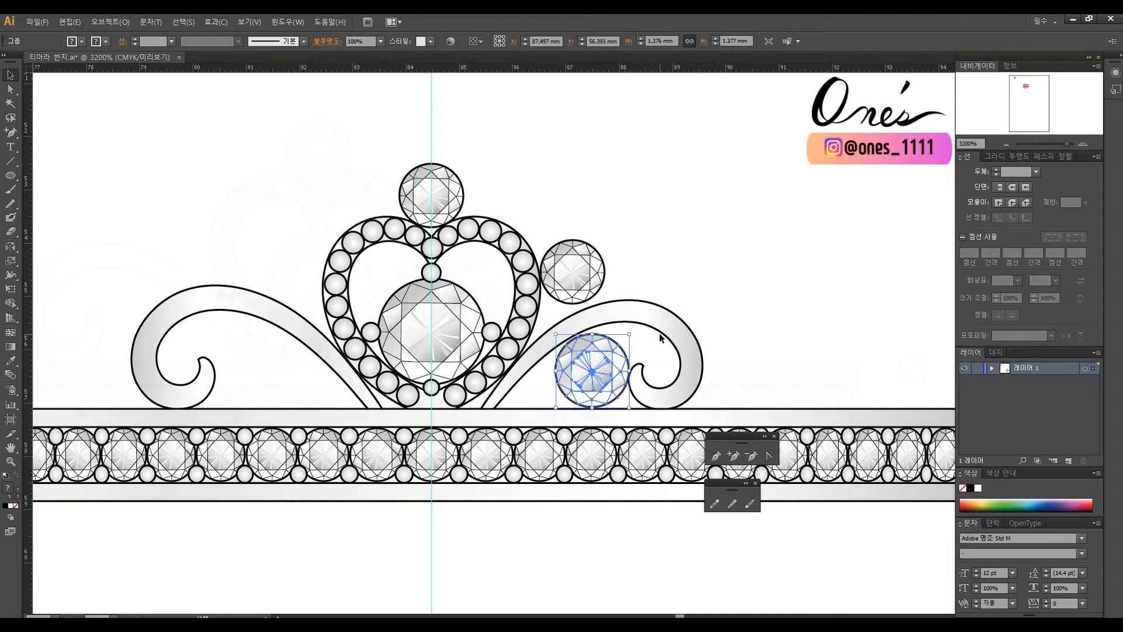
- Set bead prongs of about 0.34 mm and 0.28 mm around the stone under the right scroll's arch
scroll(755, 351, up, 1)
drag(770, 358, 467, 416)
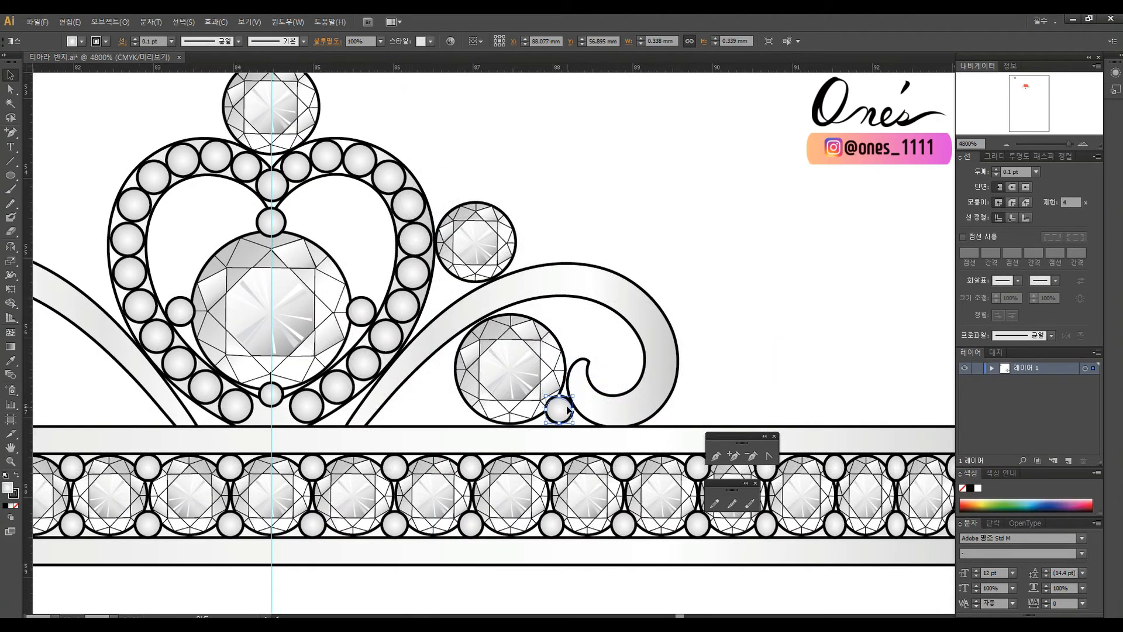
drag(458, 356, 461, 353)
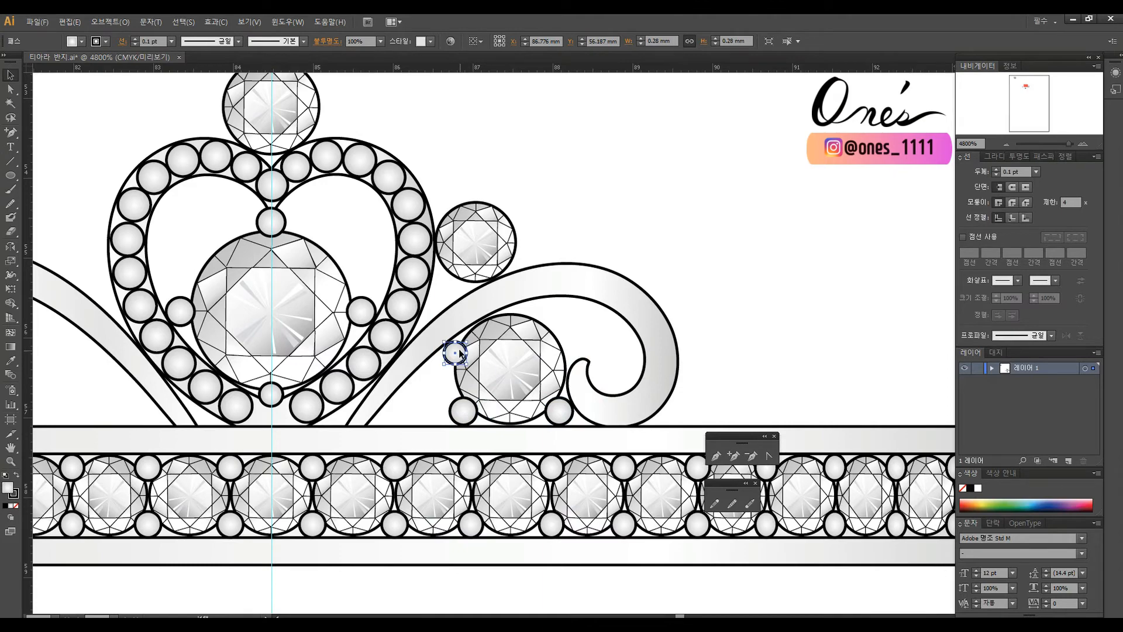
drag(531, 316, 532, 314)
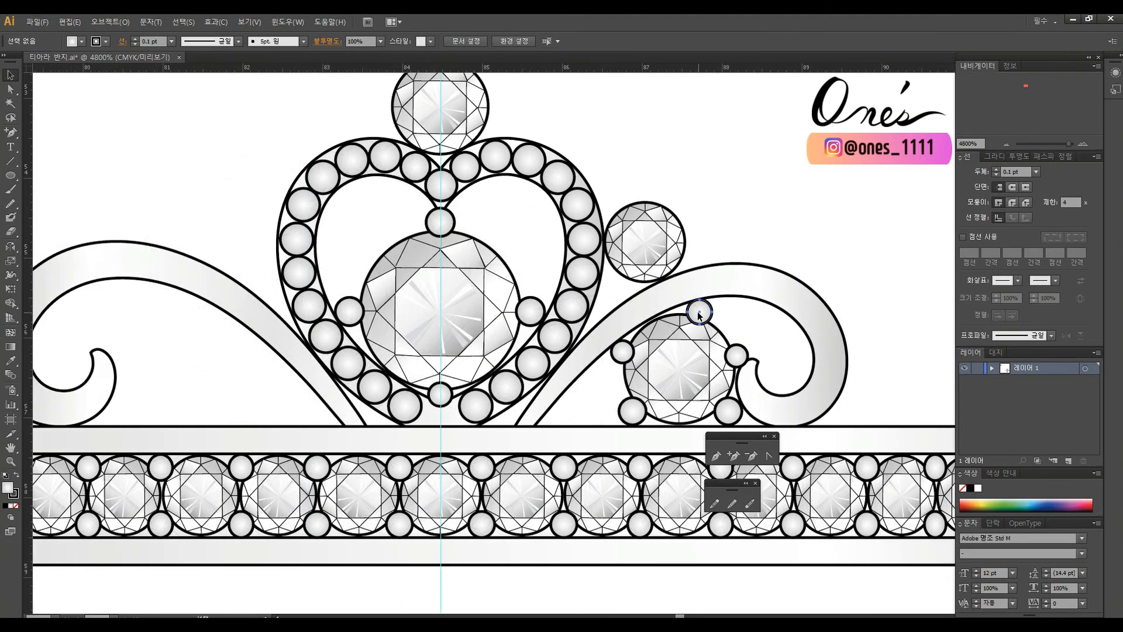
key(z)
alt+click(494, 345)
click(594, 321)
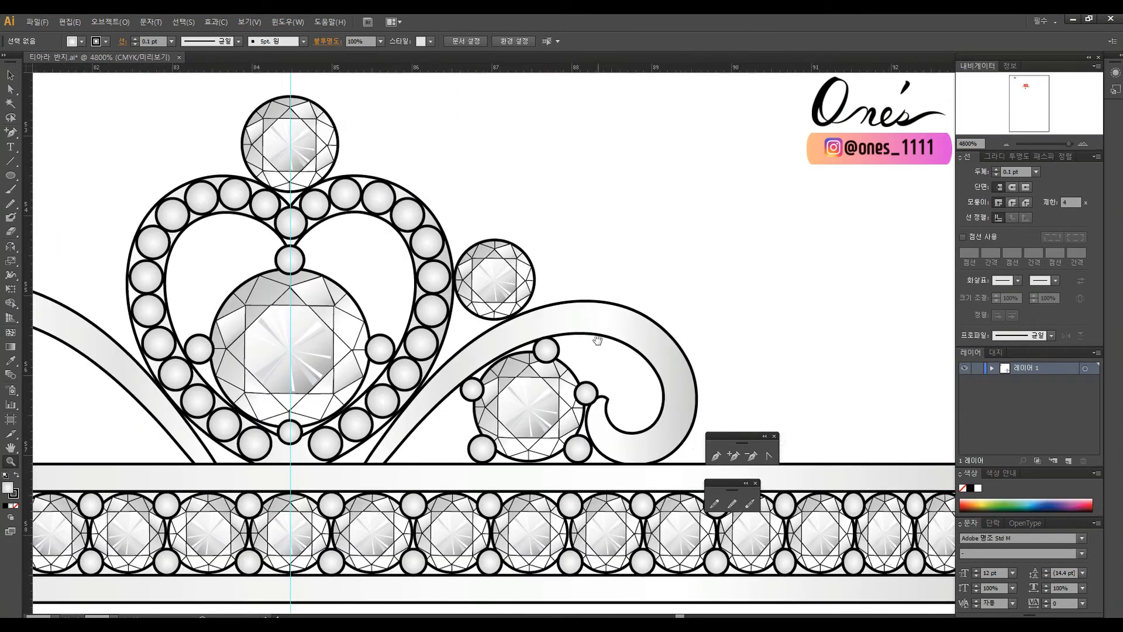
- Copy small bead prongs around the stone between the heart and the right scroll
drag(597, 335, 691, 335)
key(v)
click(567, 395)
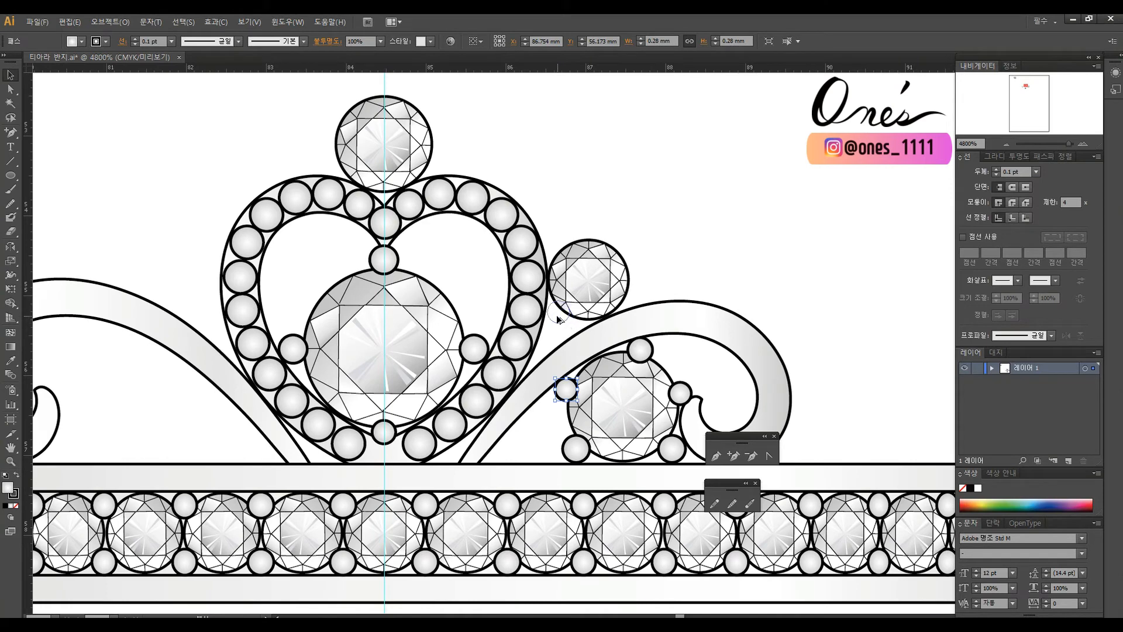
drag(579, 327, 580, 327)
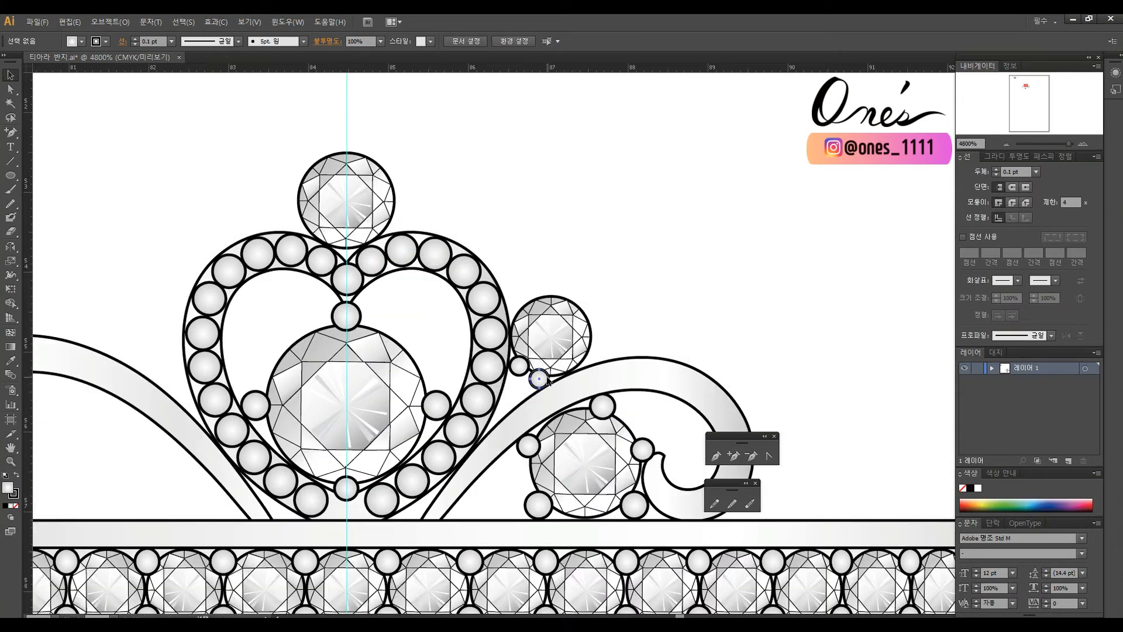
drag(519, 304, 519, 305)
click(524, 285)
drag(540, 379, 578, 300)
click(594, 299)
scroll(593, 299, left, 3)
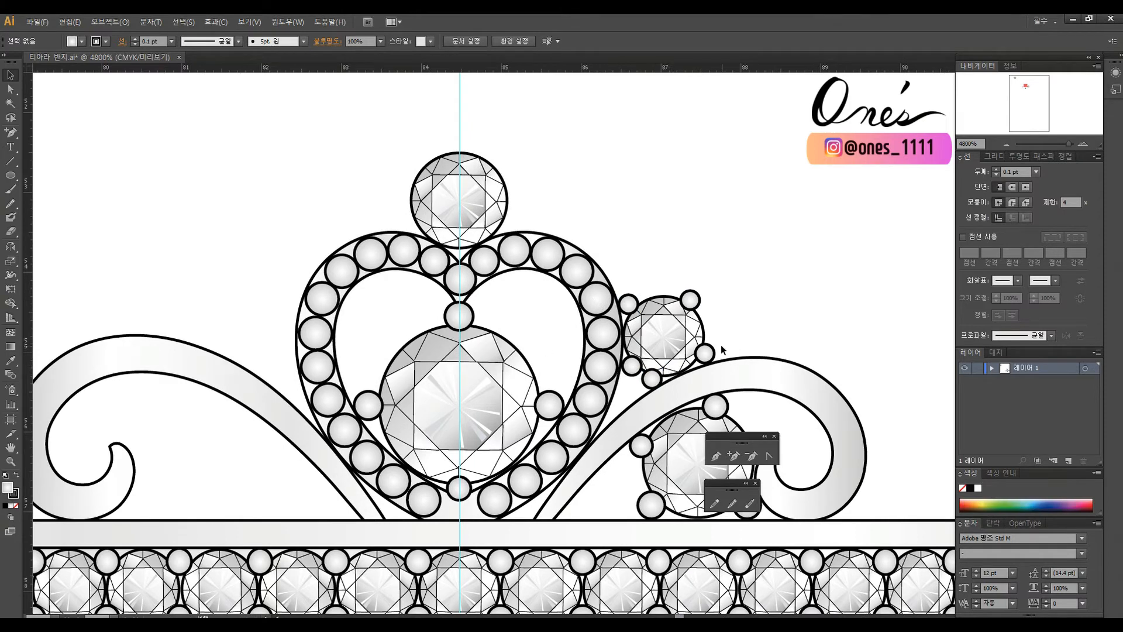
- Set four small bead prongs around the stone on top of the heart and reposition that stone over its lower prong
scroll(717, 346, left, 2)
scroll(685, 364, up, 2)
drag(691, 510, 513, 306)
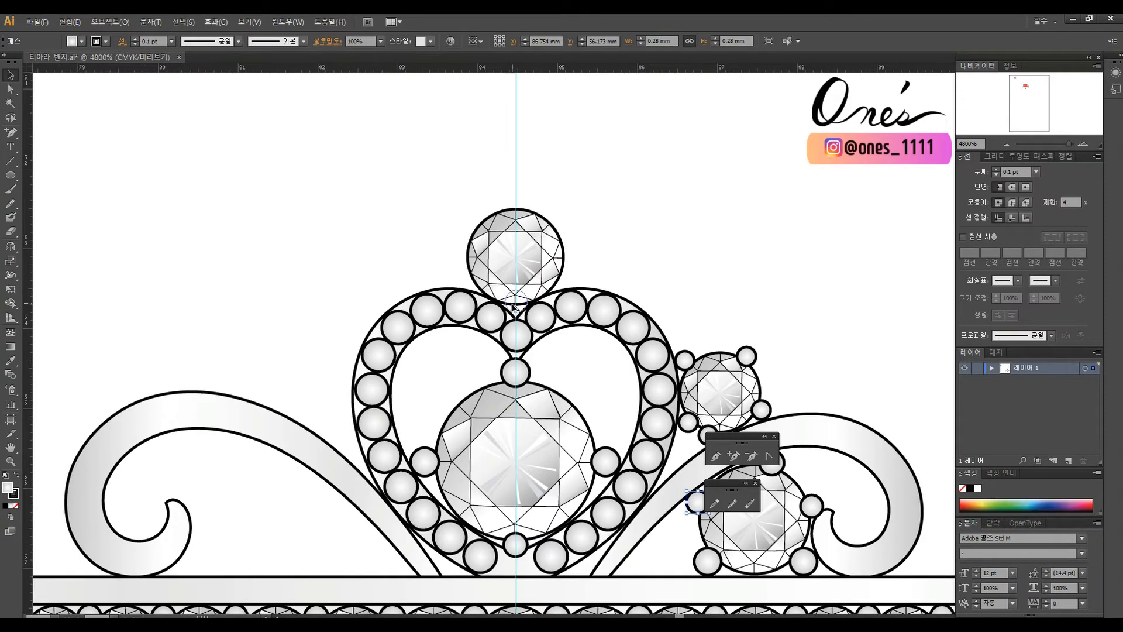
click(584, 273)
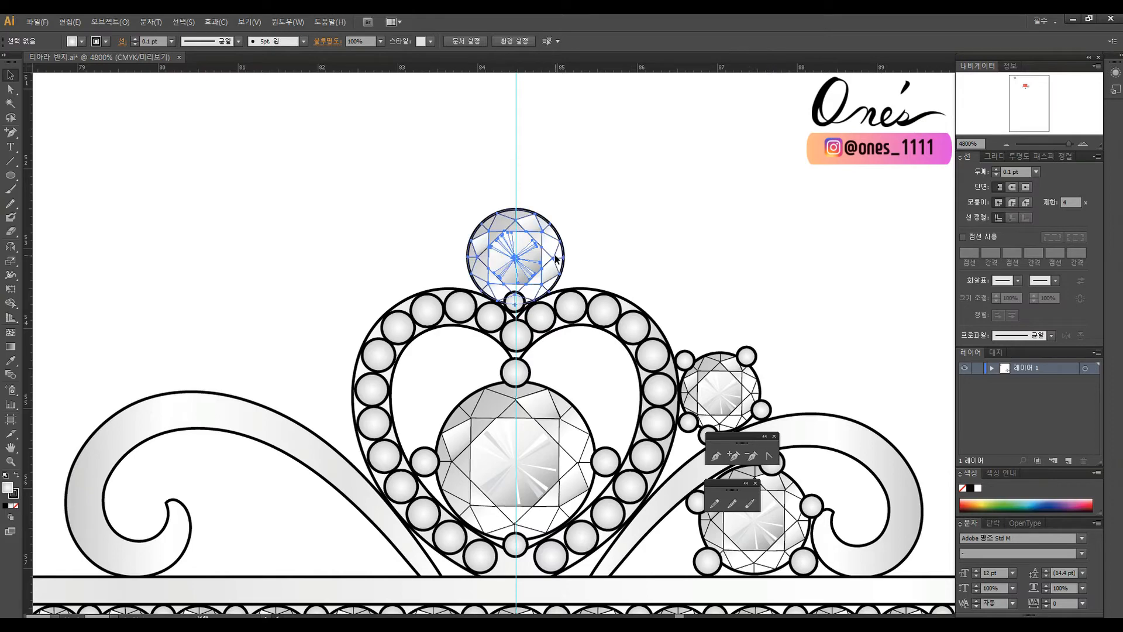
click(513, 257)
click(605, 255)
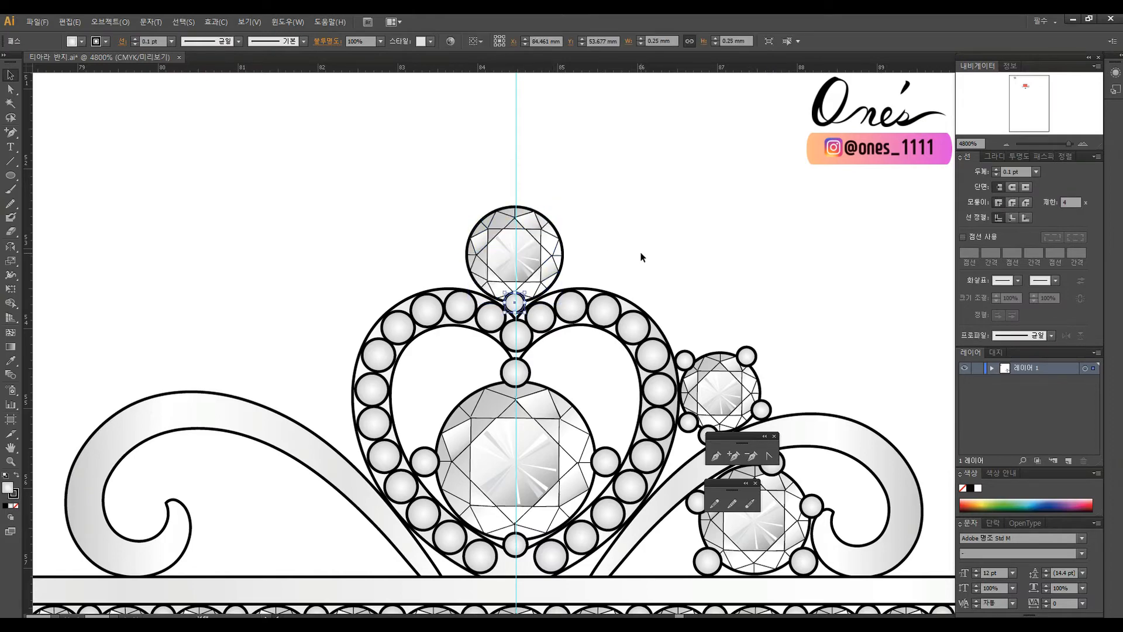
drag(701, 496, 561, 282)
drag(460, 257, 460, 257)
- Mirror a copy of the right scroll with its two prong-set stones across the centre guide
drag(721, 151, 576, 310)
drag(576, 310, 561, 316)
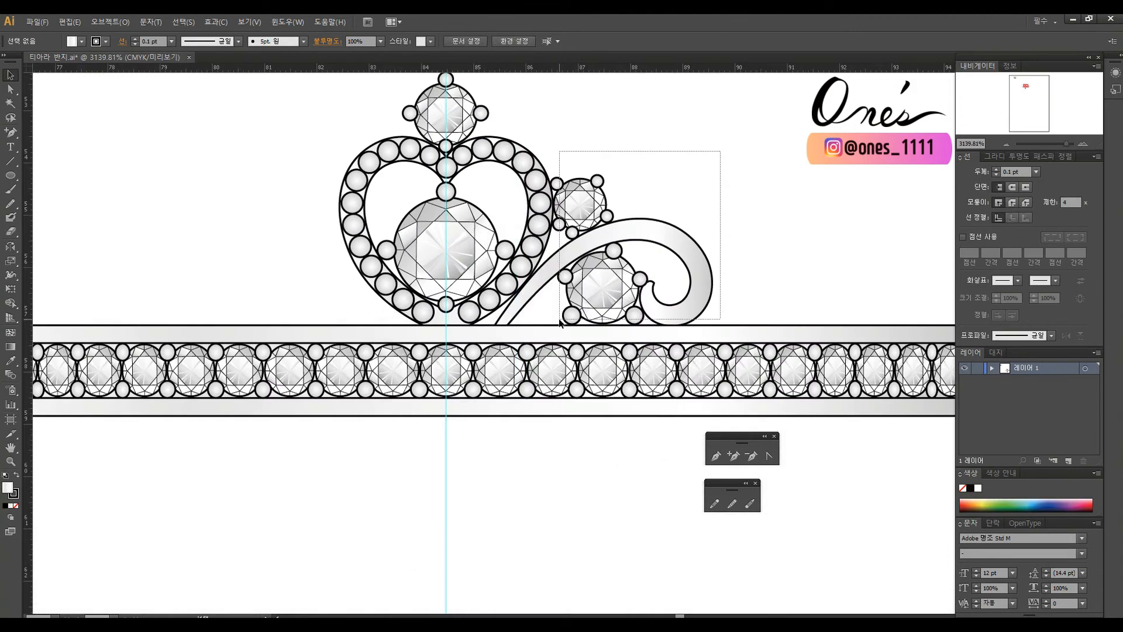
right_click(643, 233)
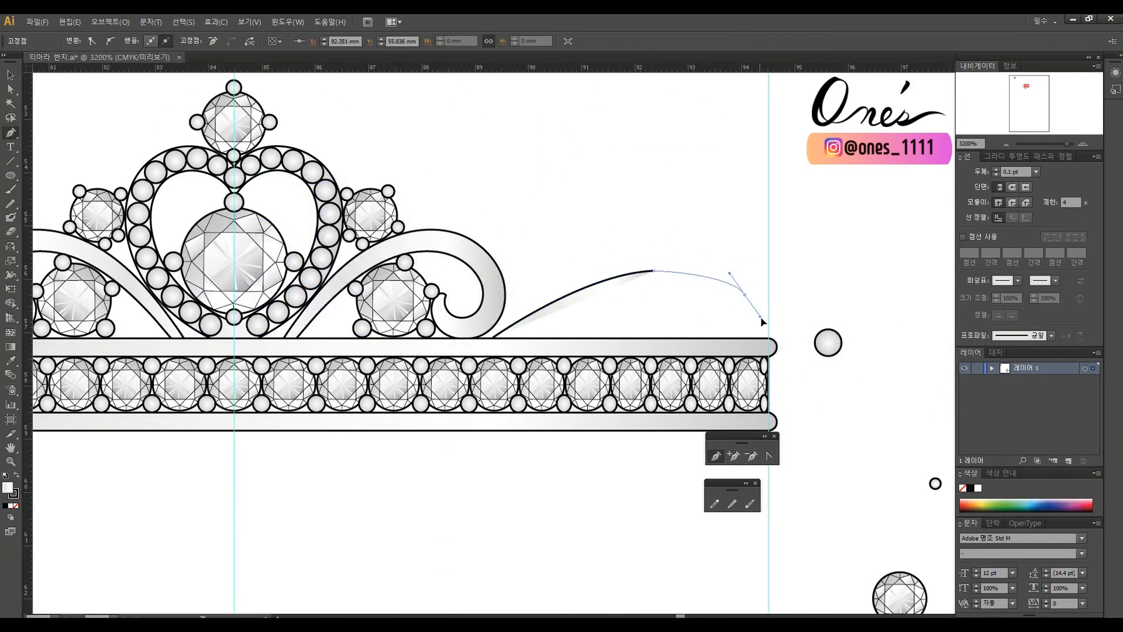
- Draw an unfilled curve for a second scroll from the first scroll's base toward the band's right end, curling inward at the rail
drag(762, 318, 774, 324)
click(745, 295)
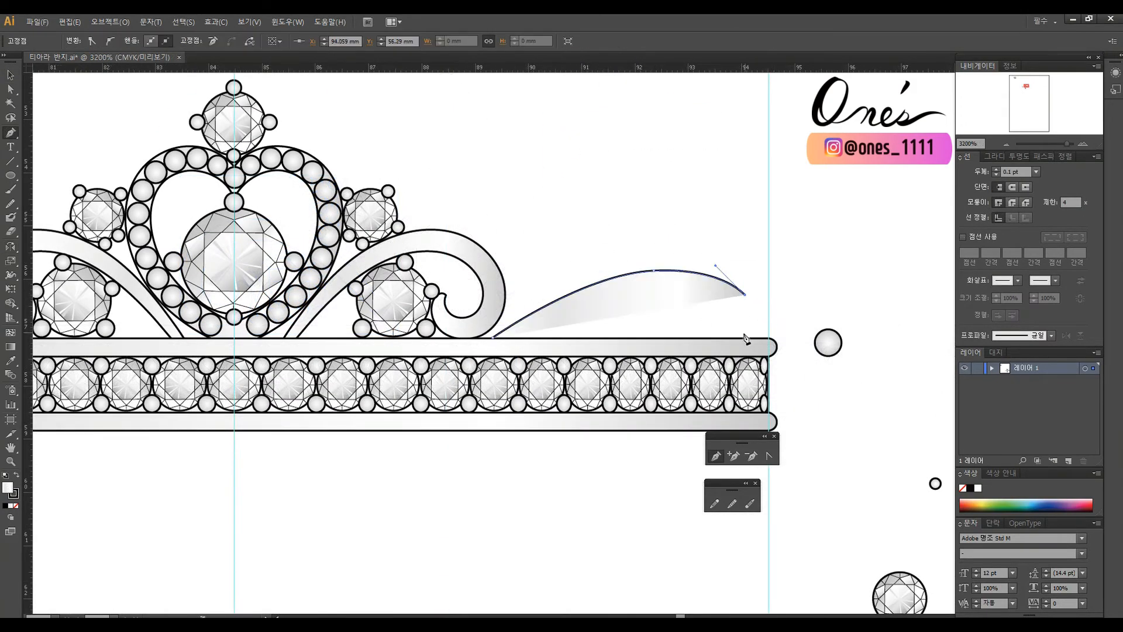
key(slash)
key(a)
click(721, 287)
drag(583, 278, 653, 293)
scroll(652, 304, up, 1)
drag(702, 339, 761, 349)
- Reposition the anchors at the second scroll curve's crest, outer bend, base and curl tip
click(474, 328)
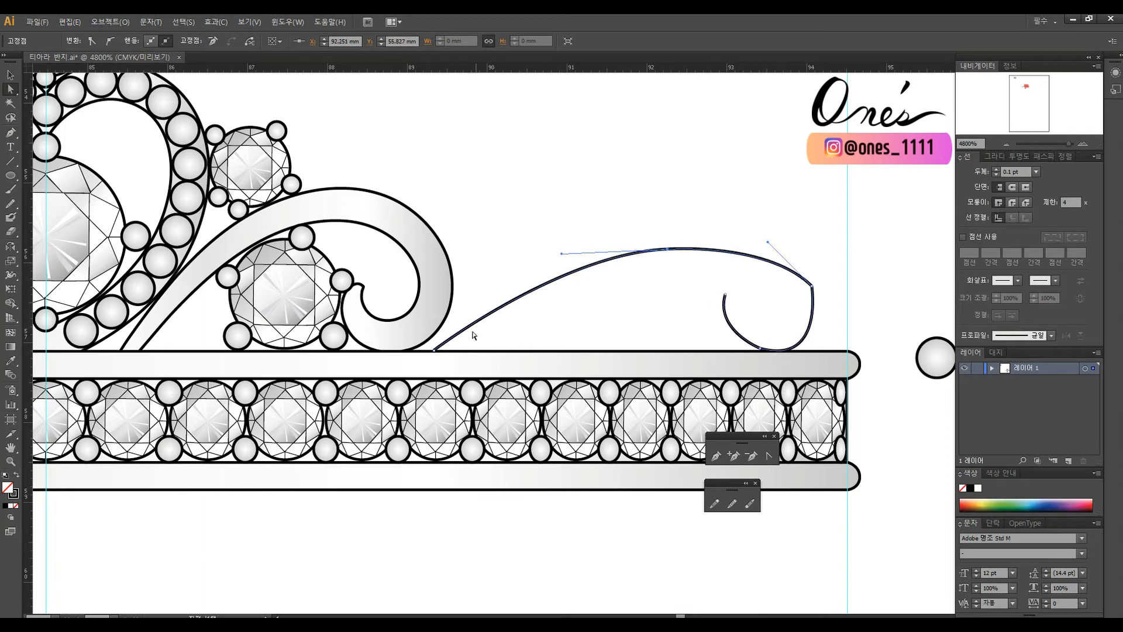
drag(812, 286, 804, 287)
drag(761, 349, 749, 349)
drag(726, 295, 722, 301)
drag(668, 249, 669, 247)
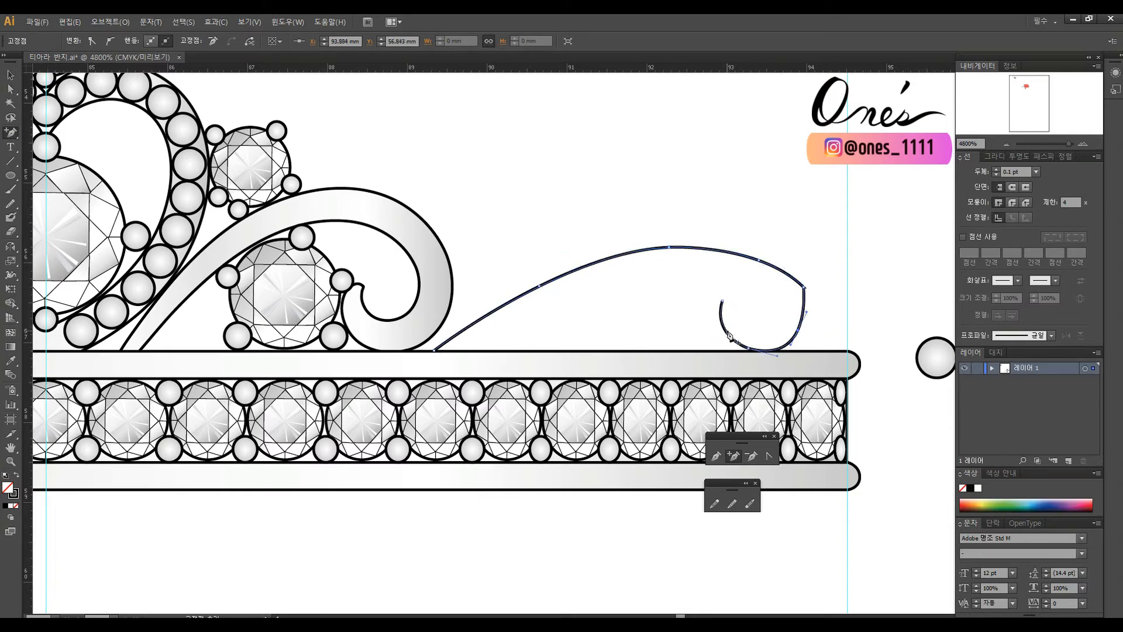
- Round the second scroll curve's outer bend by converting its corner anchor and adjusting the anchors on the curl and arch
click(771, 457)
drag(798, 288, 805, 319)
key(a)
drag(722, 302, 726, 299)
drag(723, 327, 725, 331)
click(758, 260)
drag(764, 256, 819, 275)
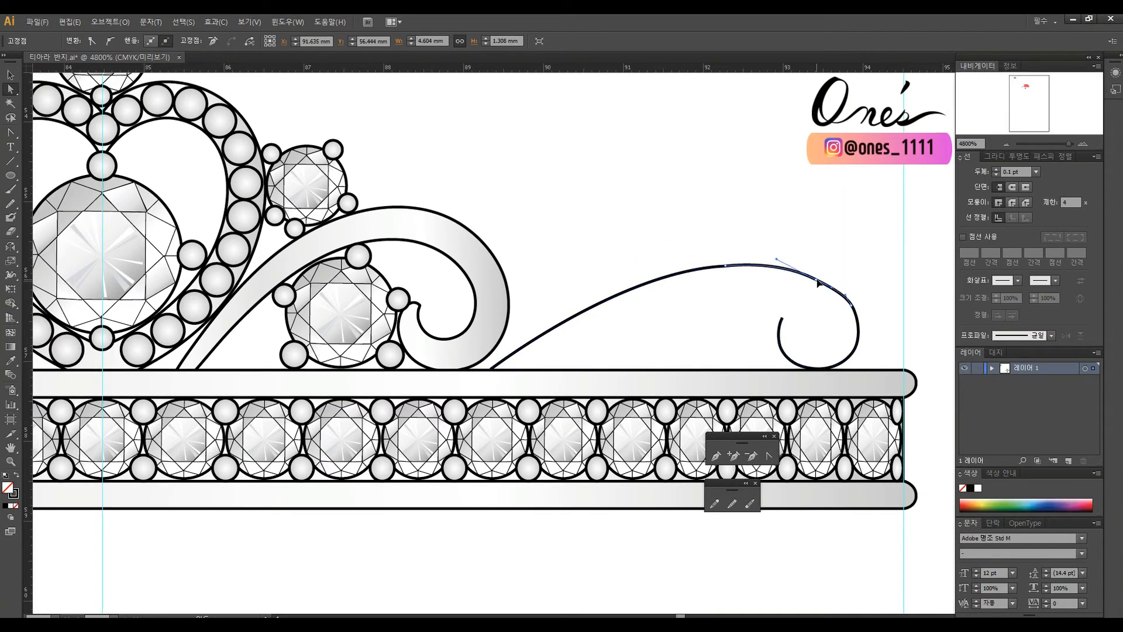
- Refine the anchors on the second scroll curve's arch and smooth the path around its outer bend and curl
click(818, 281)
click(595, 304)
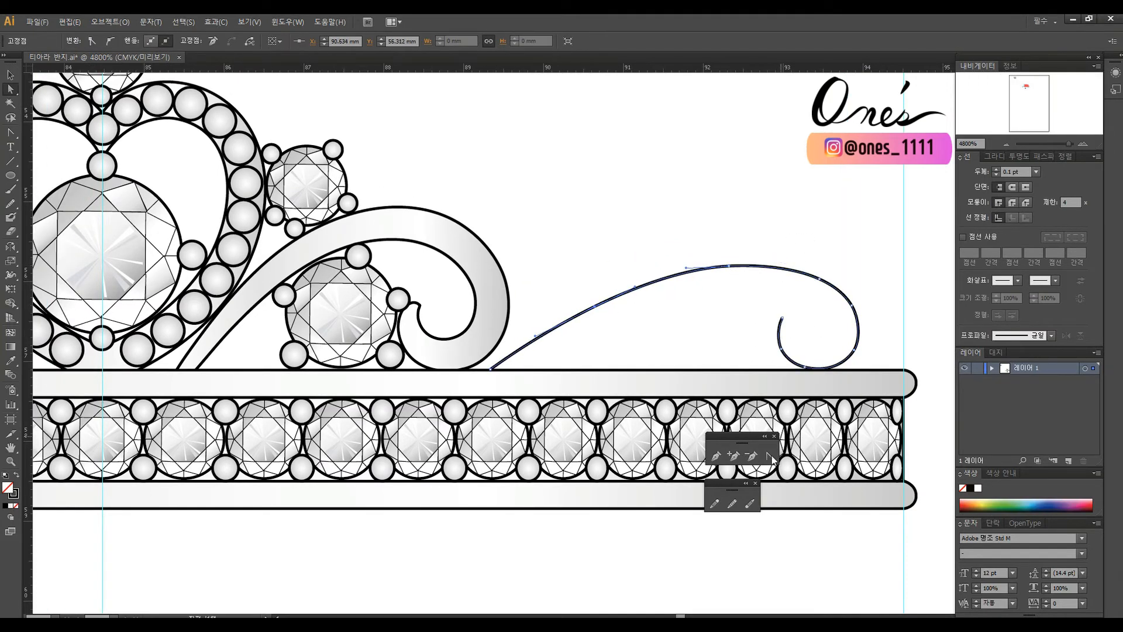
drag(737, 261, 854, 345)
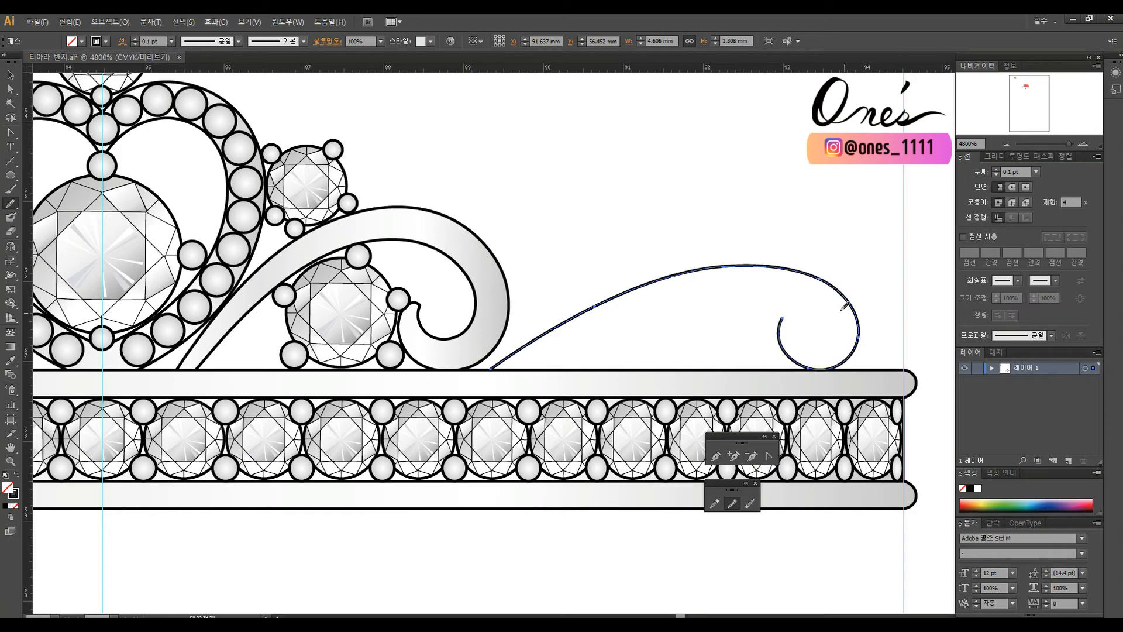
key(a)
click(789, 320)
click(783, 319)
- Vary the second scroll's stroke with the Width tool, thickening the arch and curl and giving both ends a narrow width
key(shift+w)
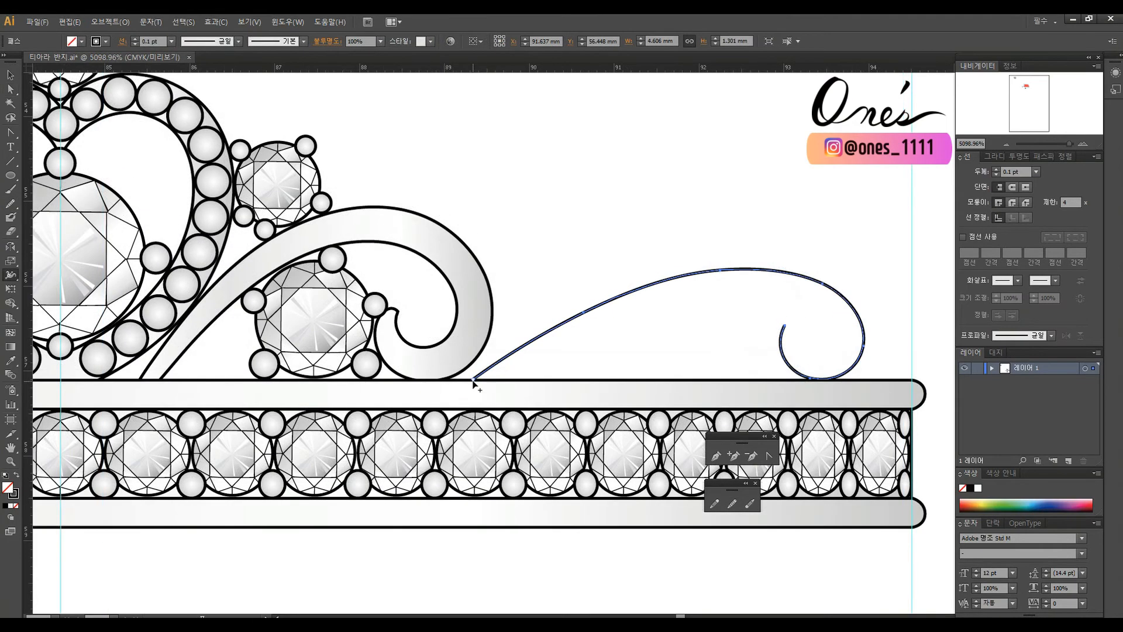
drag(720, 271, 722, 288)
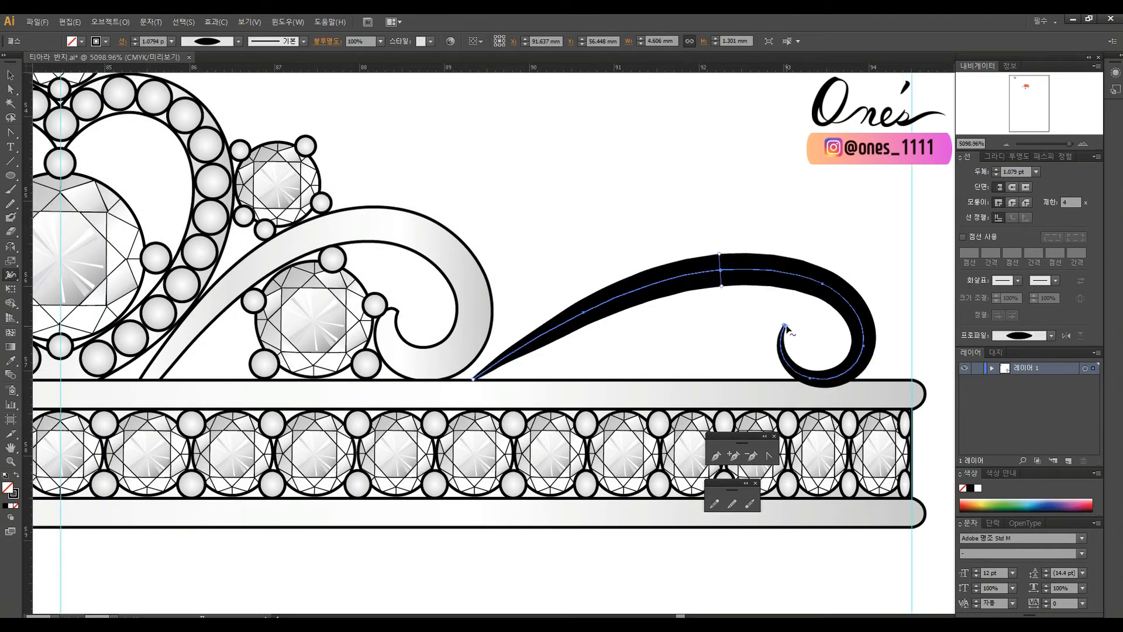
drag(793, 332, 795, 334)
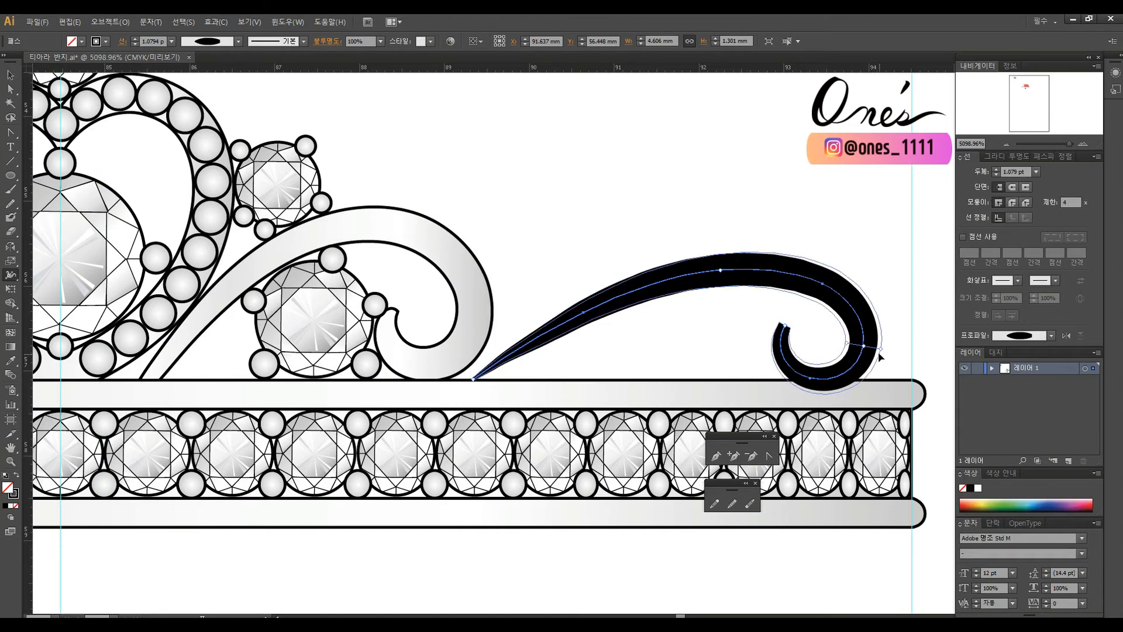
drag(474, 379, 482, 387)
- Convert the second scroll's stroke to an outlined shape and apply the first scroll's metallic gradient fill and thin outline
key(a)
click(722, 238)
drag(722, 238, 581, 238)
click(635, 275)
click(110, 23)
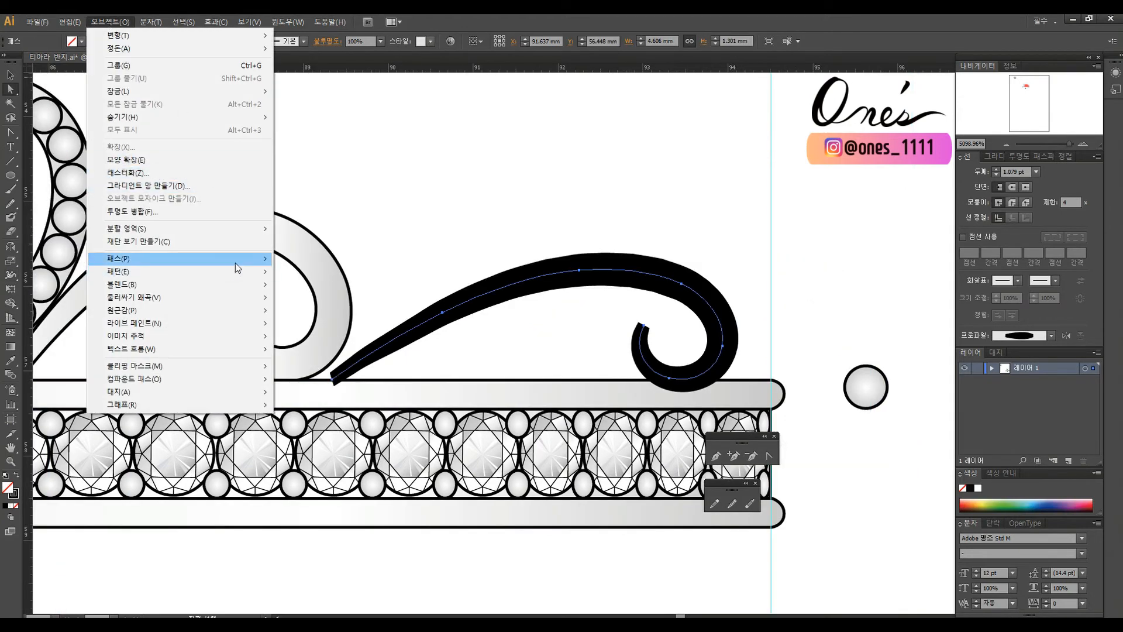
mouse_move(237, 263)
click(321, 290)
key(i)
click(325, 294)
key(v)
mouse_move(797, 318)
mouse_down()
mouse_move(826, 232)
mouse_move(938, 289)
mouse_up()
- Extend the second scroll's starting end onto the upper rail, send the scroll behind the band and nudge it into place
key(a)
click(524, 341)
drag(471, 345, 458, 356)
click(535, 337)
key(v)
click(556, 296)
key(ctrl+shift+[)
drag(556, 296, 547, 297)
- Smooth the second scroll's outline around its bend and reposition the anchors on the inner curl and the arch's outer edge
click(732, 504)
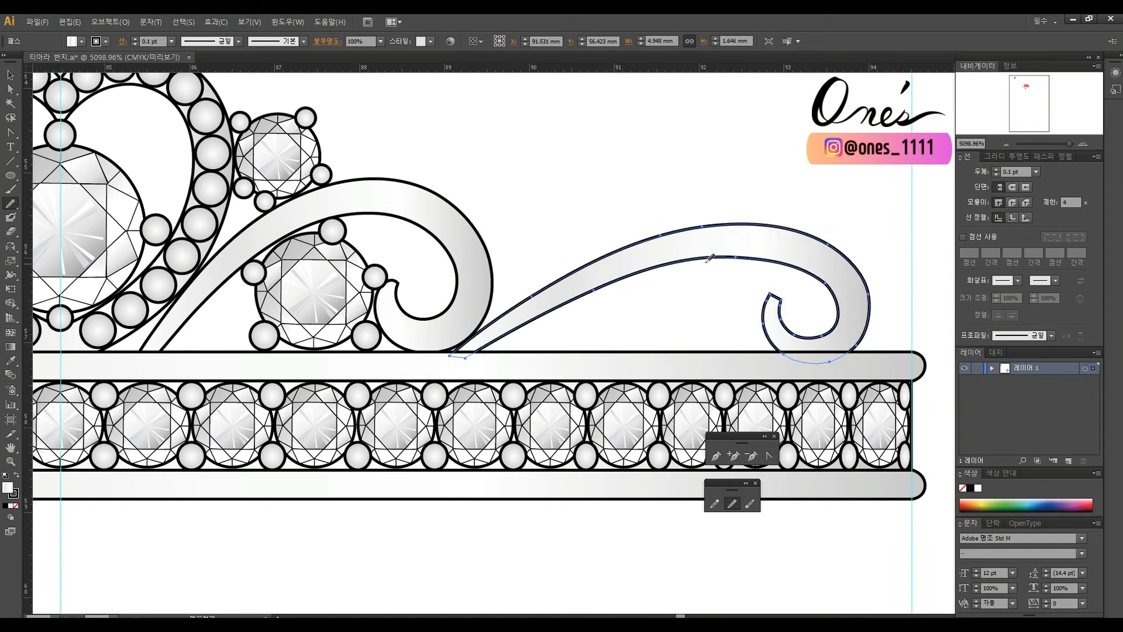
scroll(702, 293, left, 1)
drag(814, 248, 765, 283)
key(a)
scroll(585, 334, right, 2)
click(669, 289)
click(768, 284)
click(778, 330)
key(ctrl+z)
drag(777, 329, 774, 330)
click(808, 276)
drag(806, 260, 805, 257)
drag(737, 230, 704, 222)
- Round off the second scroll's curl tip and adjust the anchors along the curl's outer edge
click(714, 297)
key(a)
drag(710, 301, 717, 296)
click(754, 319)
click(717, 344)
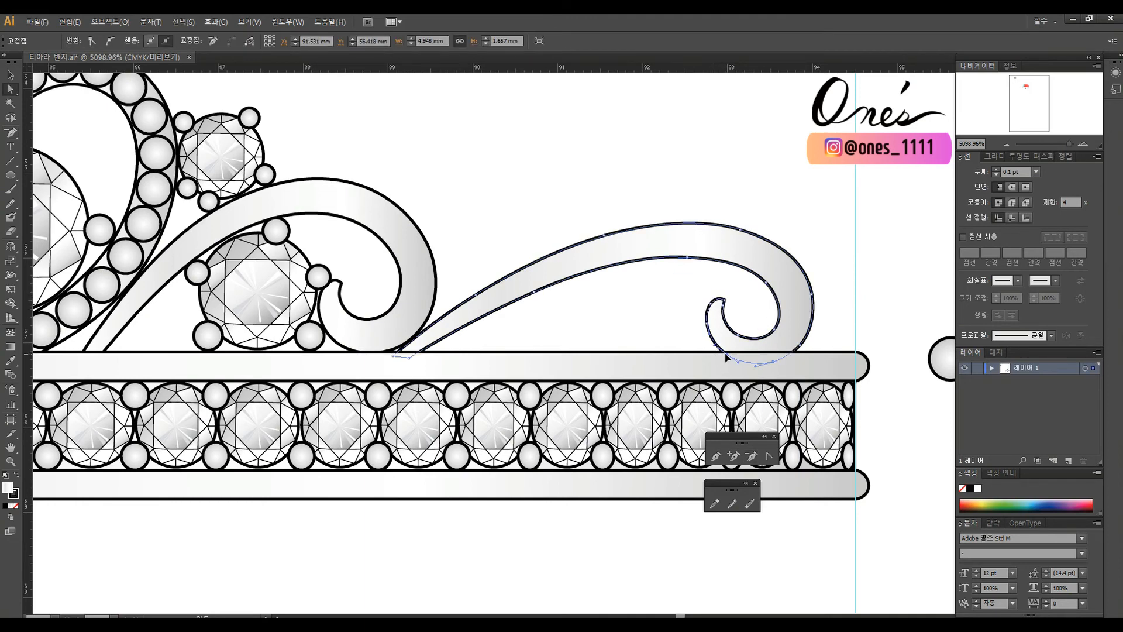
click(707, 323)
drag(707, 325, 706, 326)
- Rotate the second scroll slightly counter-clockwise so the bottom of its curl rests on the upper rail's edge
key(v)
drag(813, 219, 737, 240)
click(665, 294)
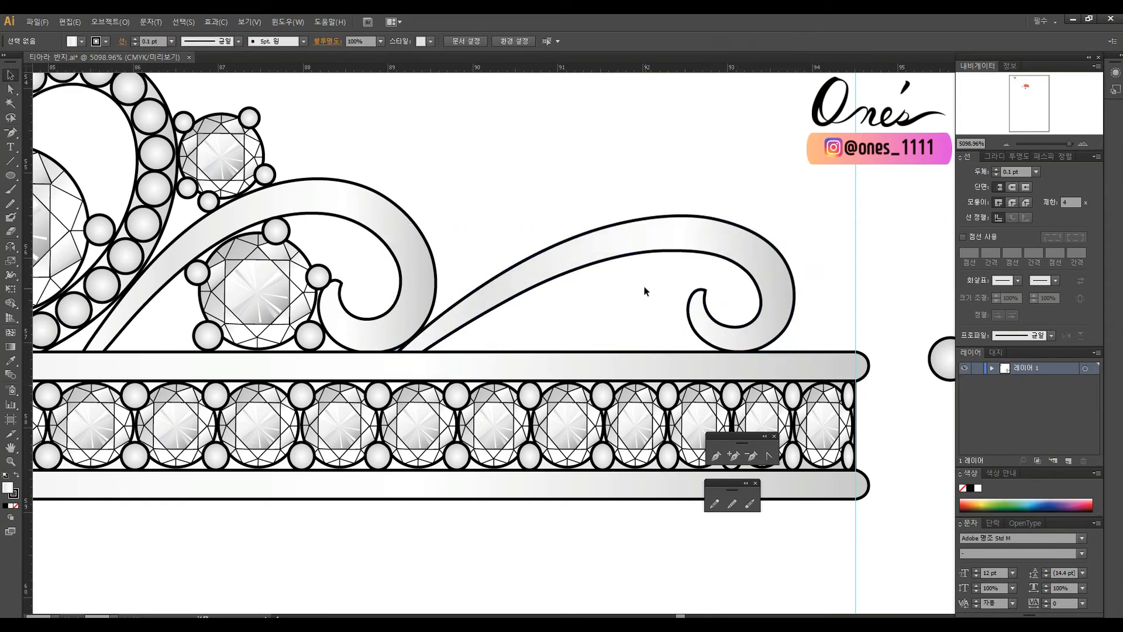
- Smooth the inner edge of the second scroll's arch and the bend leading into its curl
drag(665, 294, 721, 350)
key(a)
click(777, 308)
click(732, 504)
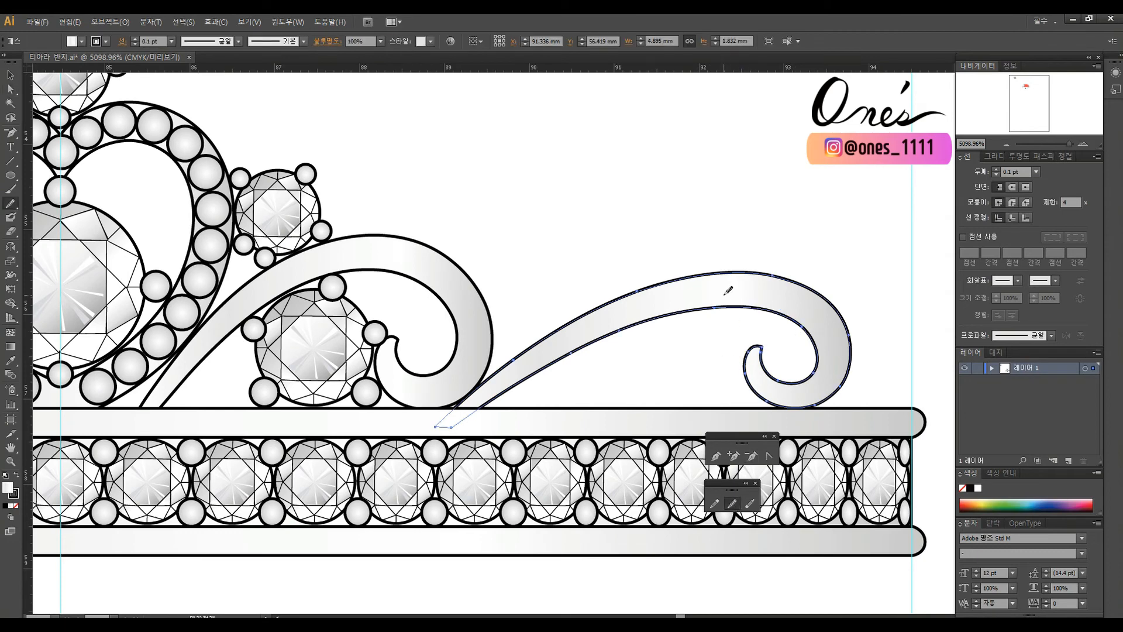
key(a)
click(801, 333)
drag(714, 308, 717, 306)
drag(814, 374, 851, 334)
- Refine the anchors and handles on the outer edge of the second scroll's arch where it bends down
click(750, 504)
key(a)
click(881, 325)
click(806, 285)
drag(772, 275, 770, 275)
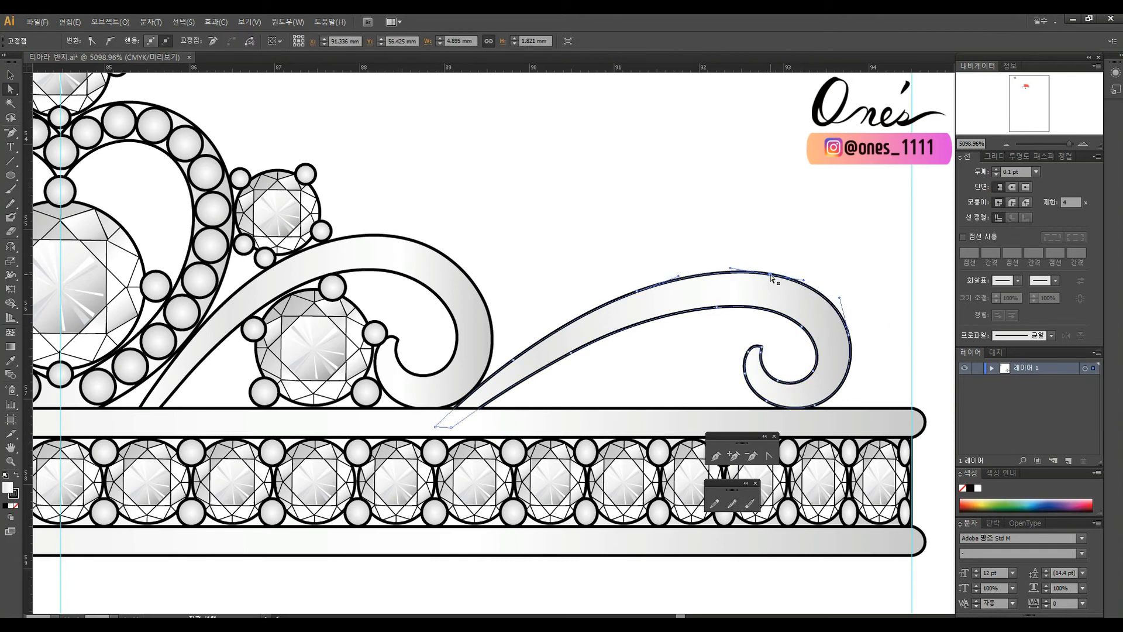
click(648, 263)
click(770, 274)
click(855, 312)
- Smooth the underside of the second scroll's curl and adjust its anchors where it meets the upper rail
click(772, 405)
click(750, 503)
drag(815, 405, 745, 373)
key(a)
click(730, 398)
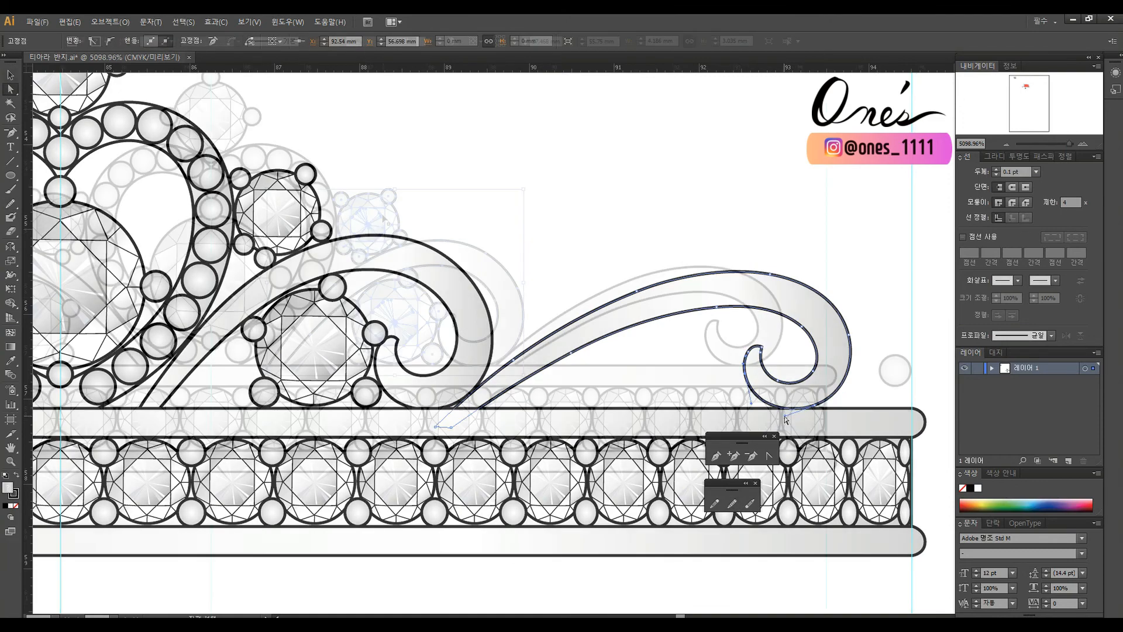
- Duplicate the small prong-set stone beside the heart into the valley between the first and second scrolls
right_click(445, 214)
click(390, 234)
drag(391, 234, 570, 290)
click(598, 244)
- Position the duplicated small stone between the two scrolls and arrange four round prongs around it
scroll(623, 282, left, 1)
drag(467, 276, 593, 321)
click(456, 235)
drag(456, 235, 624, 254)
click(587, 250)
click(676, 226)
drag(862, 255, 749, 255)
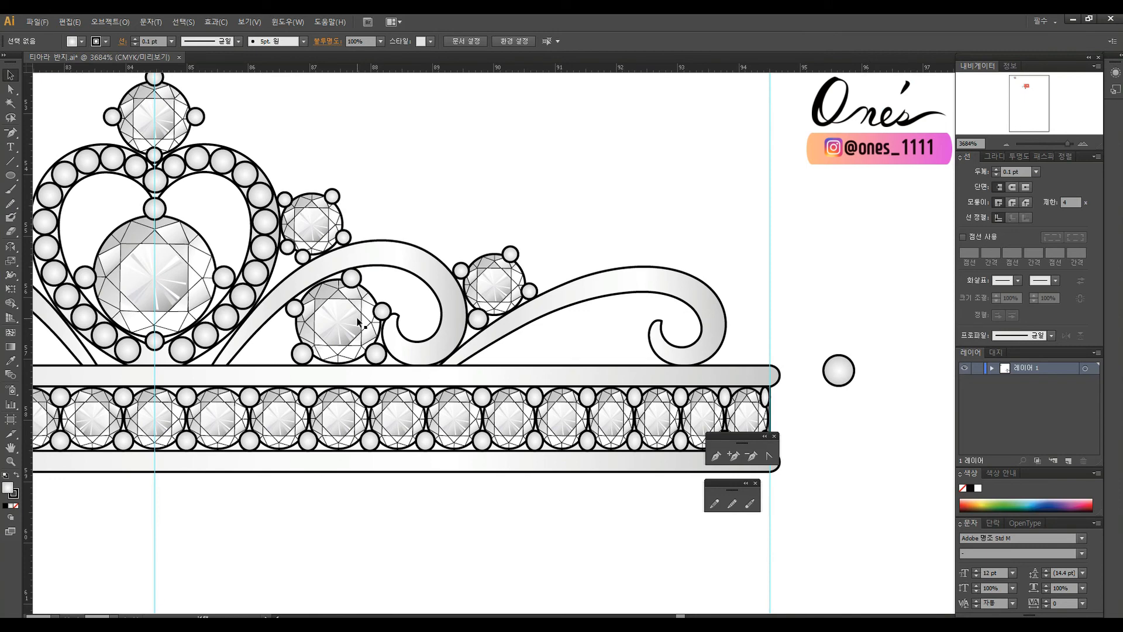
- Duplicate the stone from under the first scroll to beneath the second scroll's arch, at a smaller size that fits the space
drag(358, 322, 634, 320)
key(Down)
click(703, 275)
scroll(800, 283, left, 6)
scroll(800, 284, right, 6)
- Copy round prongs around the stone beneath the second scroll and nudge them against its edge
drag(378, 353, 581, 313)
drag(648, 302, 648, 302)
click(715, 295)
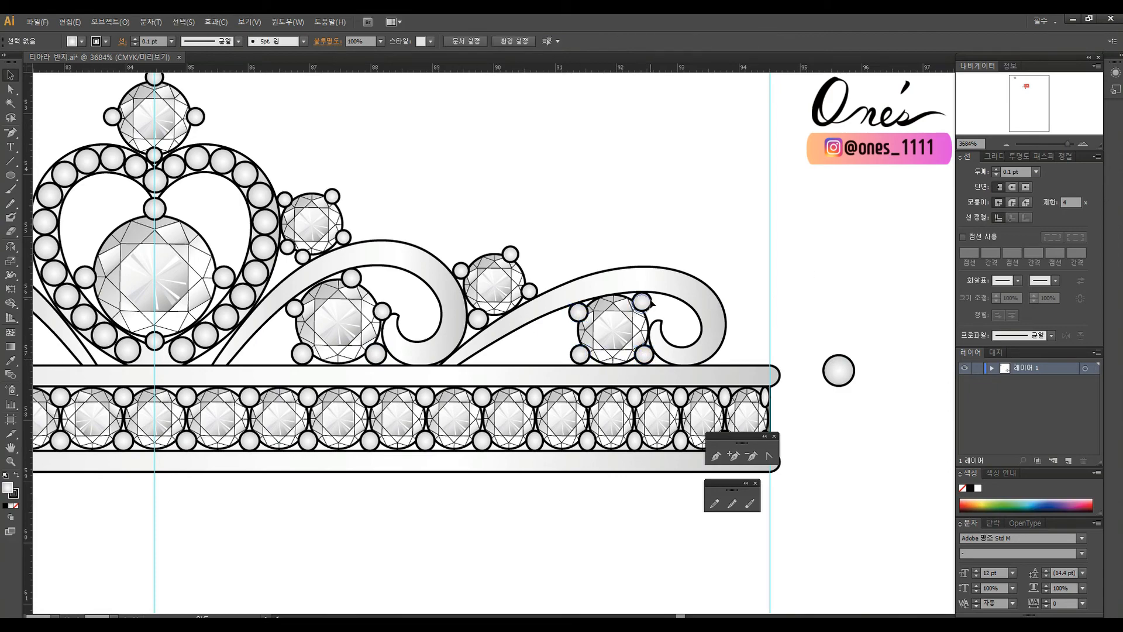
- Mirror a copy of the second scroll and its two prong-set stones across the vertical centre guide
drag(792, 205, 678, 278)
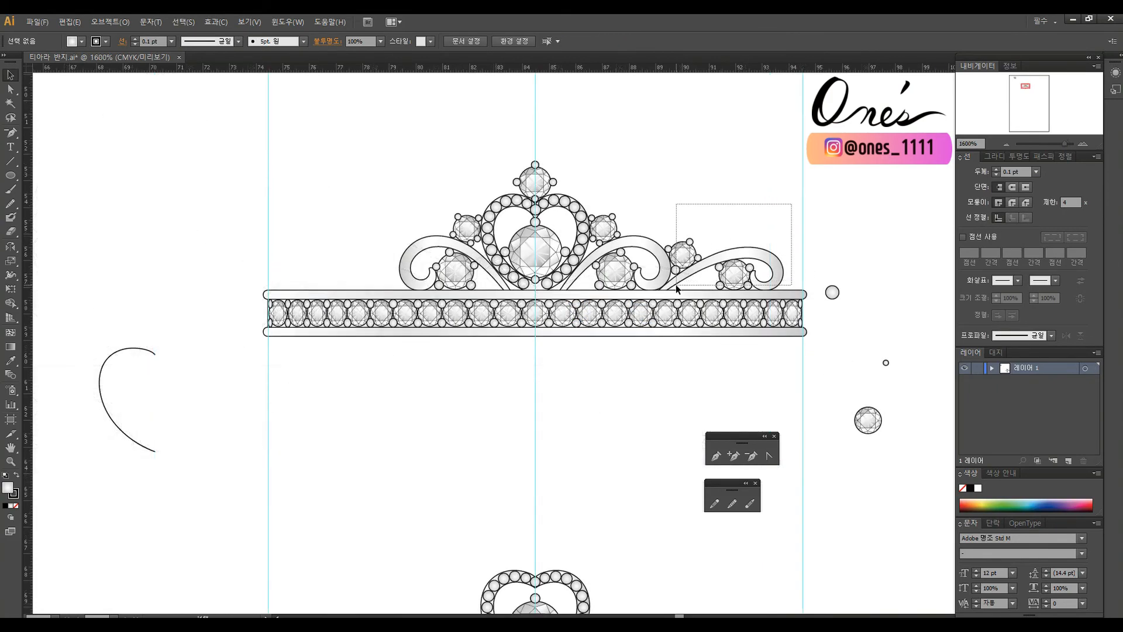
key(o)
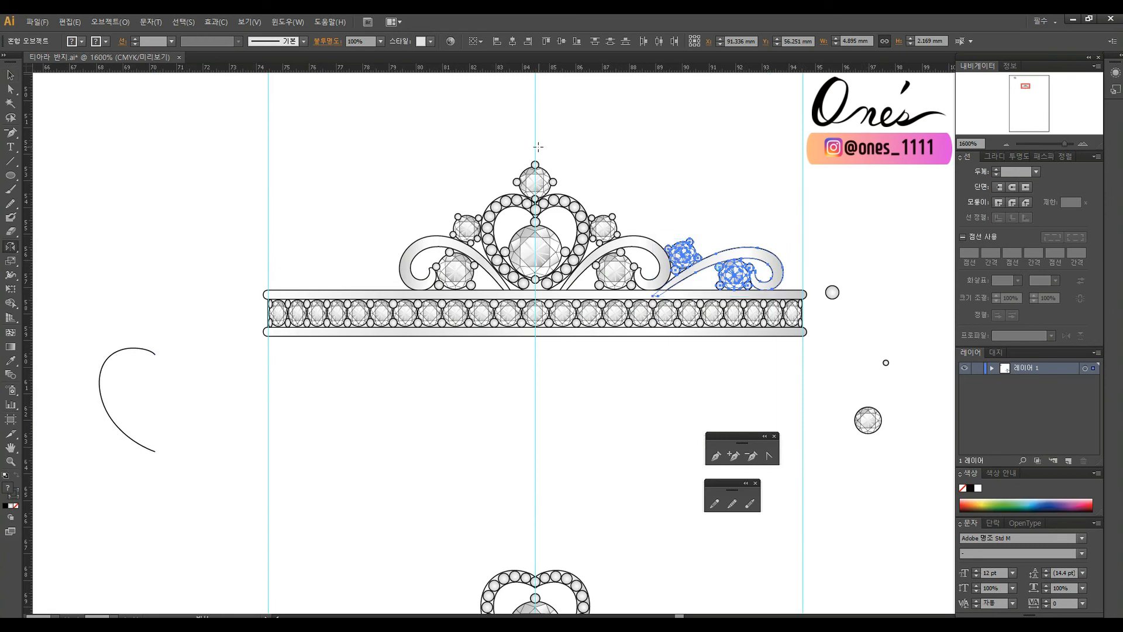
drag(635, 232, 534, 259)
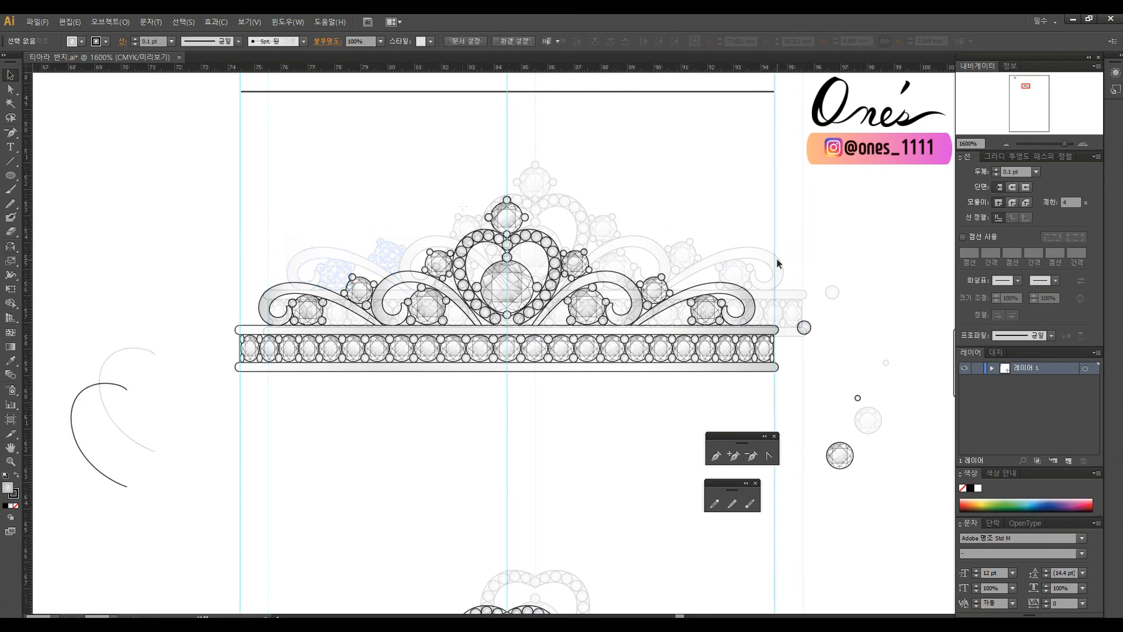
drag(598, 287, 690, 276)
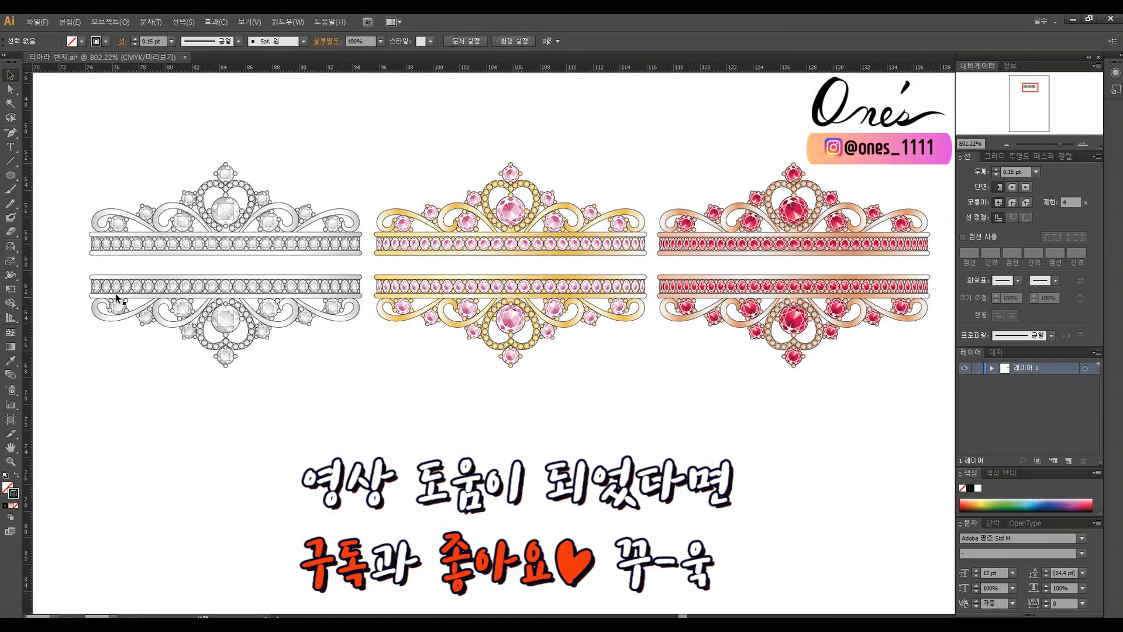
- Move the inverted lower halves of all three tiara rings up until their bands meet the upper halves
drag(53, 273, 936, 380)
drag(833, 296, 832, 276)
click(839, 489)
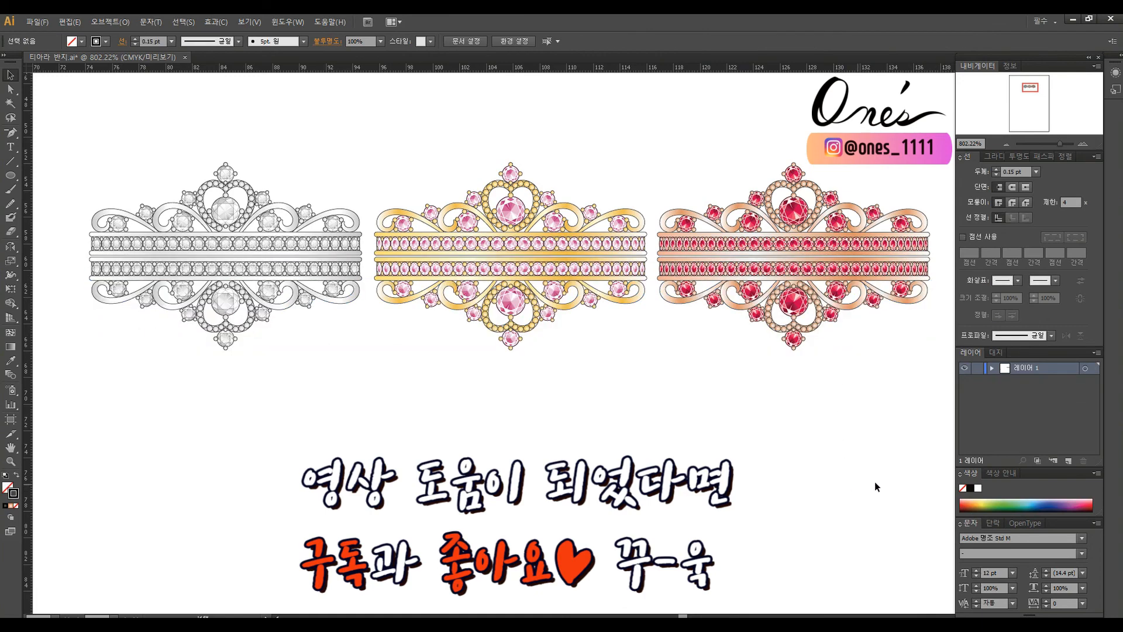